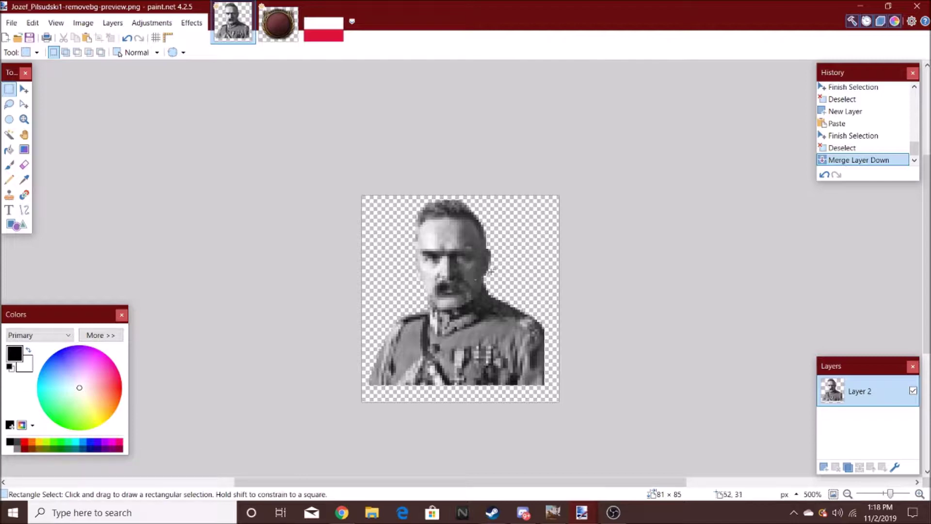
Step: Paste the cut-out portrait onto a new empty layer and deselect it
{"action": "scroll", "coordinate": [497, 271], "scroll_direction": "down", "scroll_amount": 5}
{"action": "scroll", "coordinate": [497, 271], "scroll_direction": "up", "scroll_amount": 5}
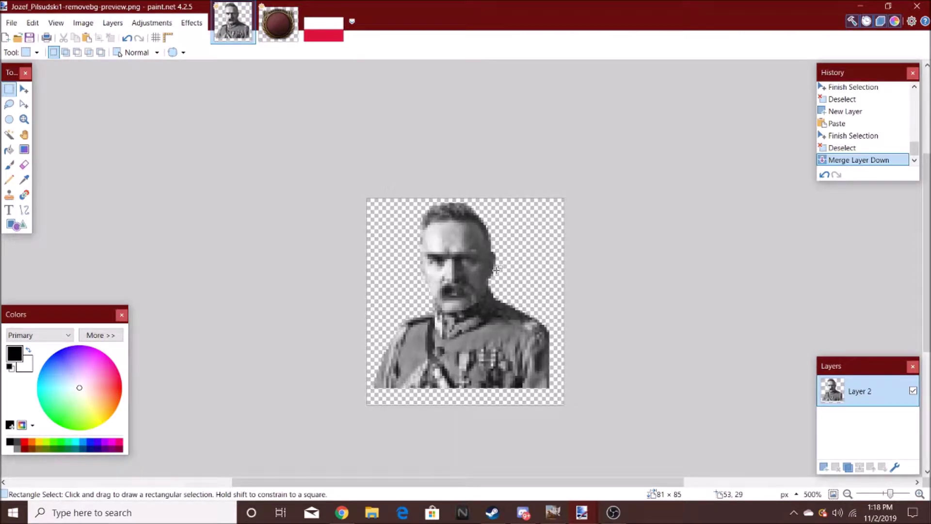
{"action": "scroll", "coordinate": [496, 270], "scroll_direction": "down", "scroll_amount": 3}
{"action": "scroll", "coordinate": [498, 270], "scroll_direction": "up", "scroll_amount": 2}
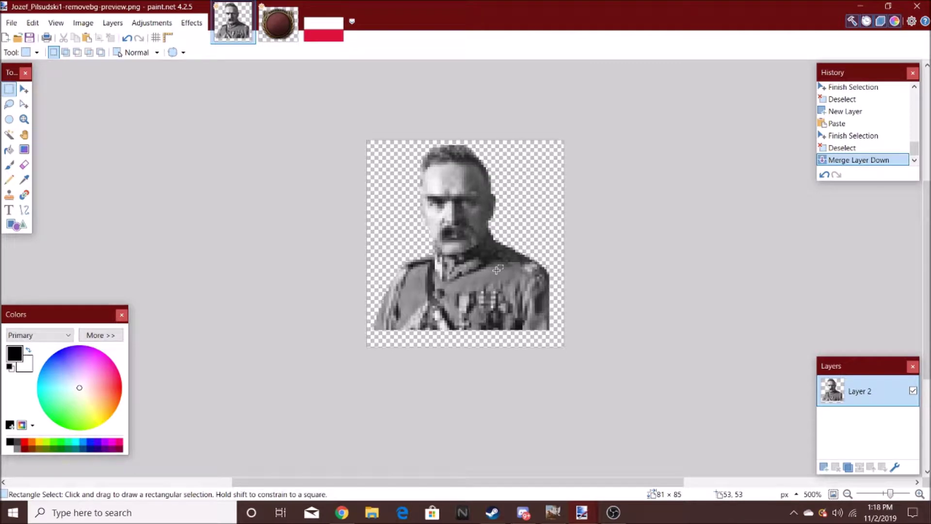
{"action": "left_click", "coordinate": [823, 467]}
{"action": "key", "text": "ctrl+v"}
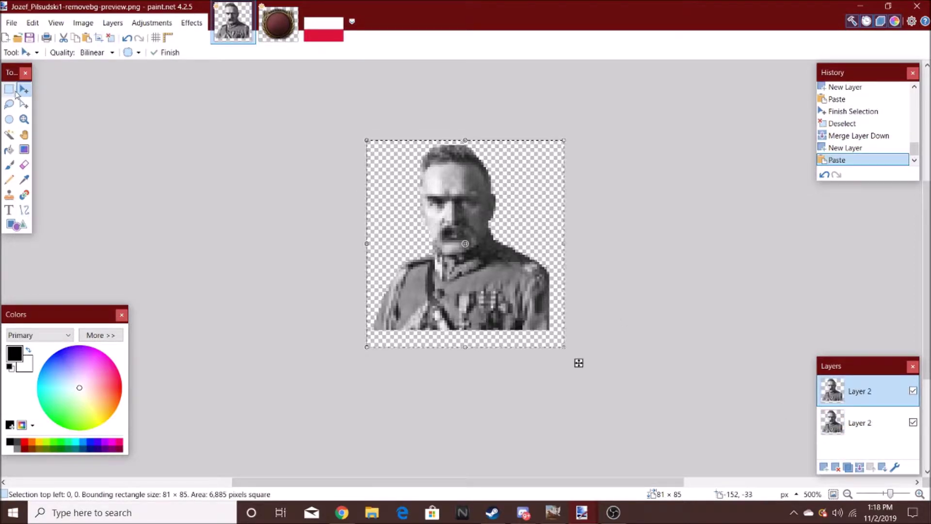
{"action": "key", "text": "s"}
{"action": "key", "text": "ctrl+d"}
Step: Check the background-removed portrait in the browser, then return to Paint.NET
{"action": "scroll", "coordinate": [548, 335], "scroll_direction": "down", "scroll_amount": 3}
{"action": "scroll", "coordinate": [518, 301], "scroll_direction": "up", "scroll_amount": 2}
{"action": "scroll", "coordinate": [519, 301], "scroll_direction": "down", "scroll_amount": 3}
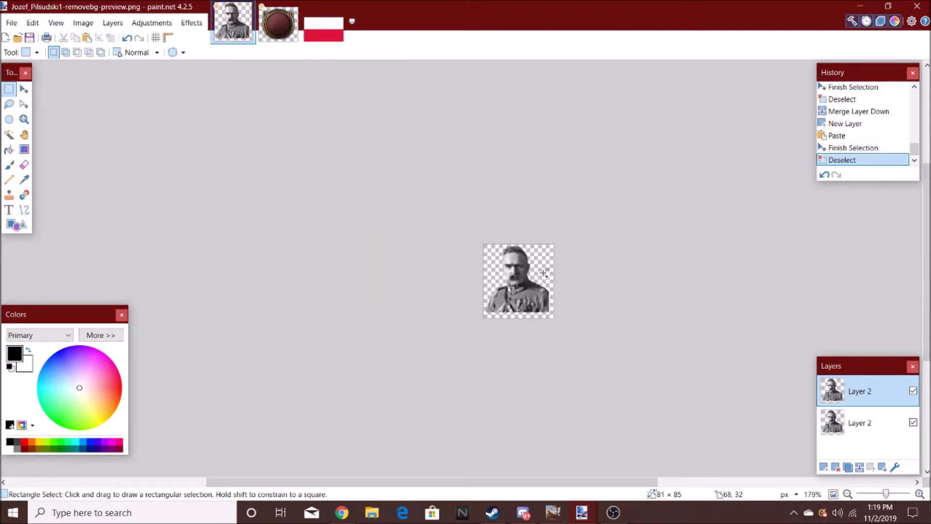
{"action": "scroll", "coordinate": [537, 287], "scroll_direction": "up", "scroll_amount": 4}
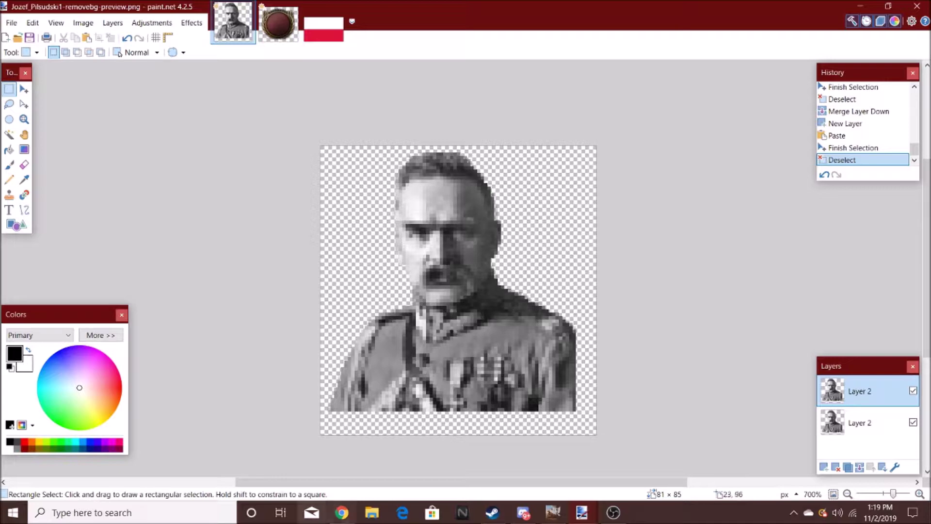
{"action": "left_click", "coordinate": [342, 513]}
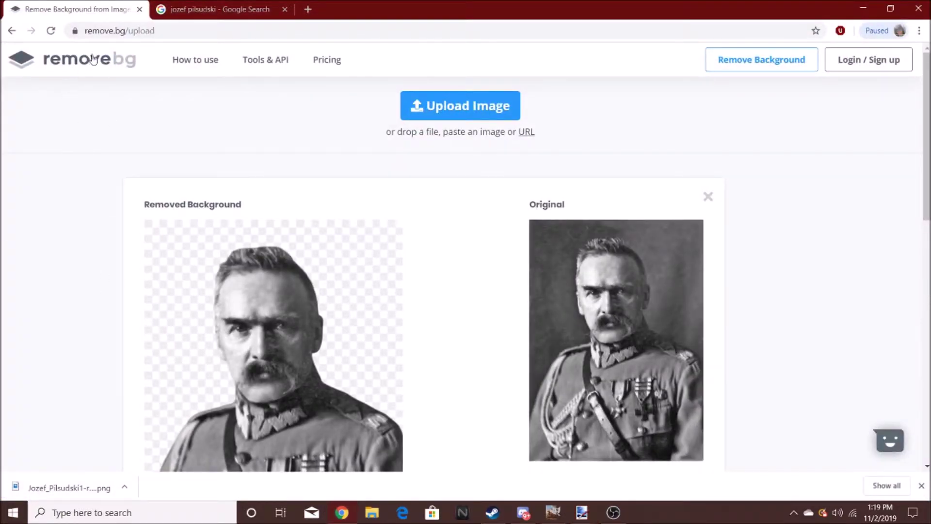
{"action": "scroll", "coordinate": [464, 181], "scroll_direction": "down", "scroll_amount": 2}
{"action": "scroll", "coordinate": [464, 181], "scroll_direction": "down", "scroll_amount": 5}
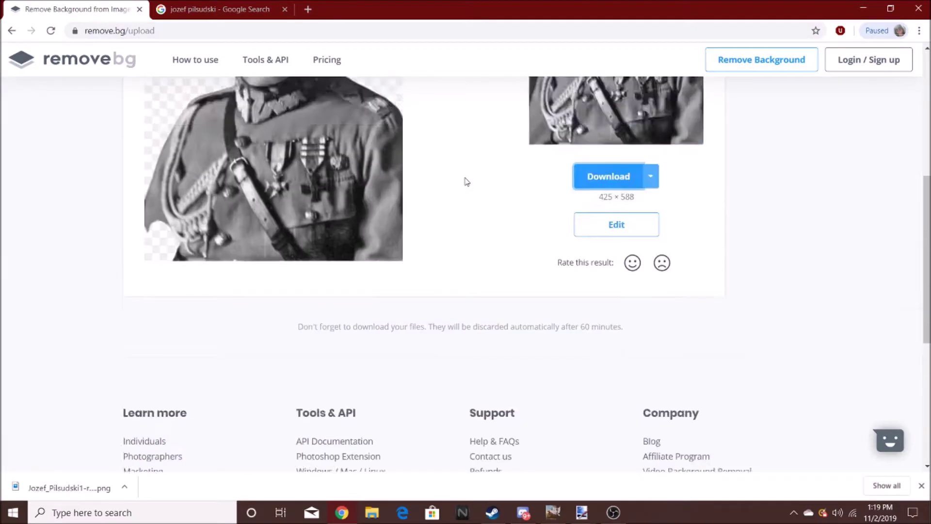
{"action": "scroll", "coordinate": [465, 181], "scroll_direction": "up", "scroll_amount": 7}
{"action": "scroll", "coordinate": [465, 181], "scroll_direction": "down", "scroll_amount": 2}
{"action": "scroll", "coordinate": [464, 181], "scroll_direction": "up", "scroll_amount": 3}
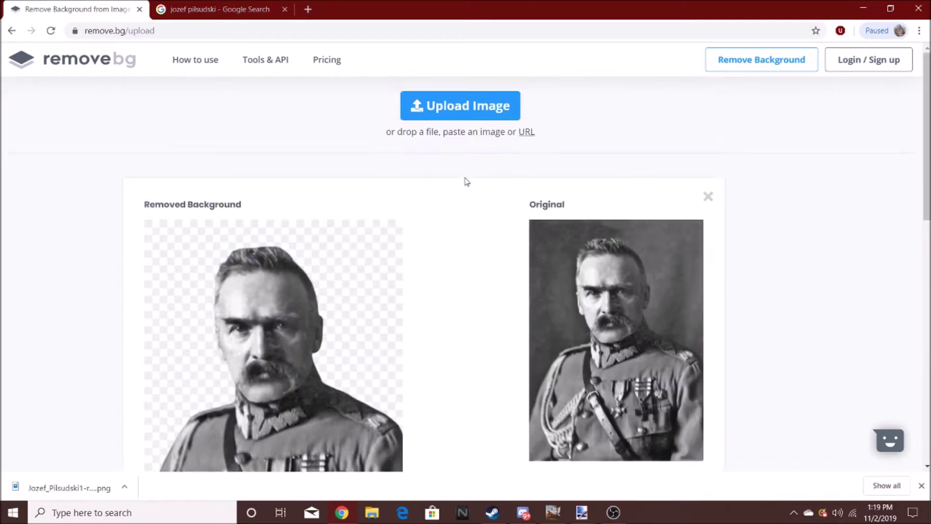
{"action": "left_click", "coordinate": [863, 8]}
{"action": "scroll", "coordinate": [446, 399], "scroll_direction": "down", "scroll_amount": 8}
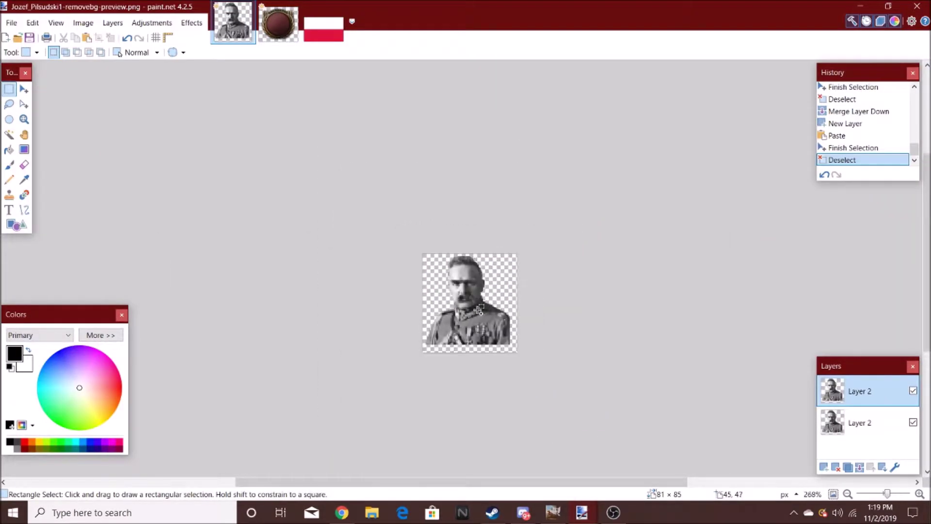
Step: Undo twice to restore the pasted portrait copy as the active selection
{"action": "scroll", "coordinate": [560, 313], "scroll_direction": "up", "scroll_amount": 5}
{"action": "scroll", "coordinate": [560, 313], "scroll_direction": "up", "scroll_amount": 3}
{"action": "scroll", "coordinate": [558, 320], "scroll_direction": "down", "scroll_amount": 4}
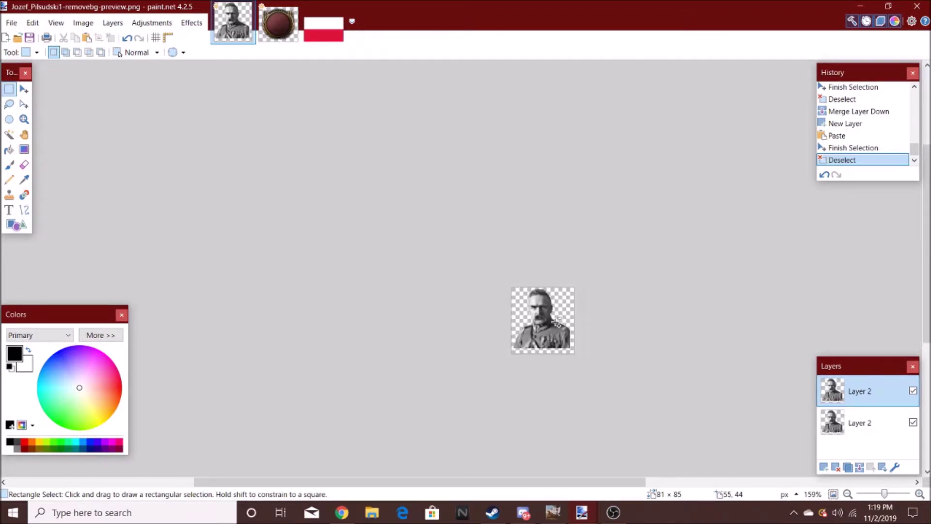
{"action": "scroll", "coordinate": [723, 378], "scroll_direction": "up", "scroll_amount": 4}
{"action": "key", "text": "ctrl+z"}
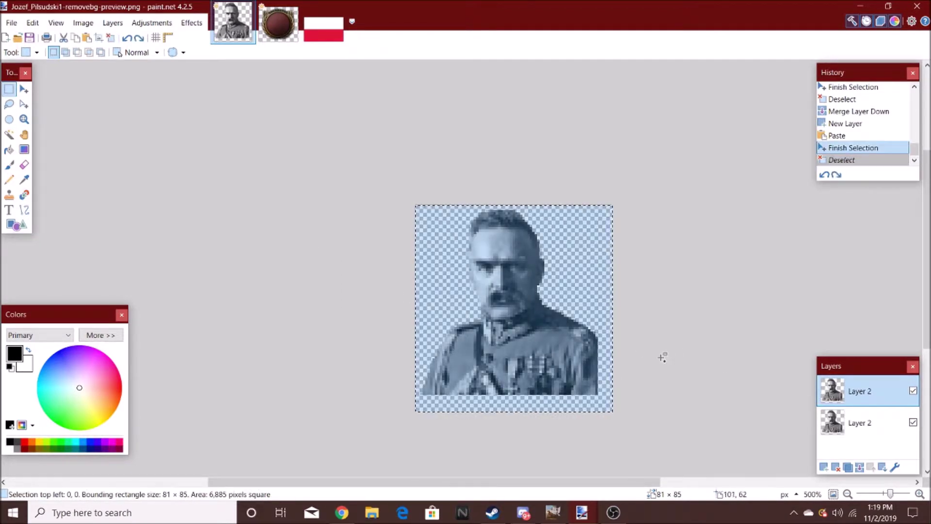
{"action": "key", "text": "ctrl+z"}
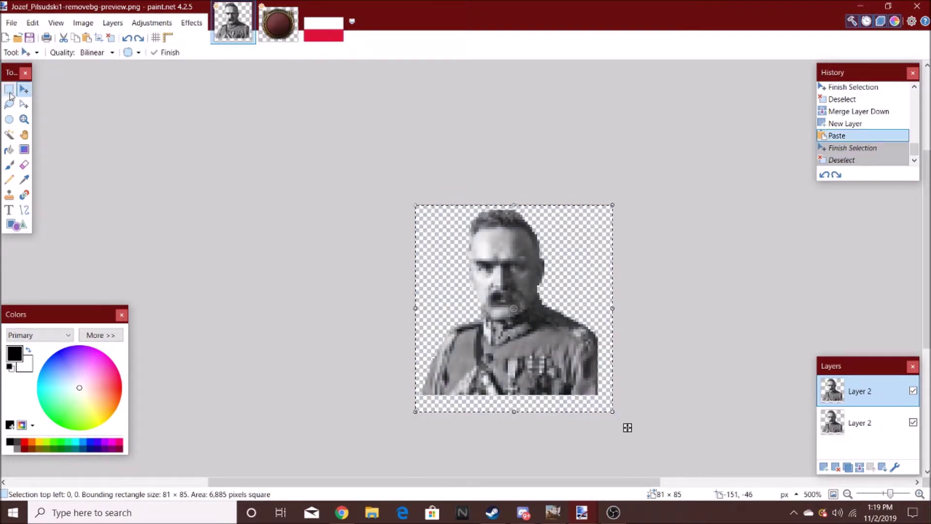
{"action": "left_click", "coordinate": [9, 167]}
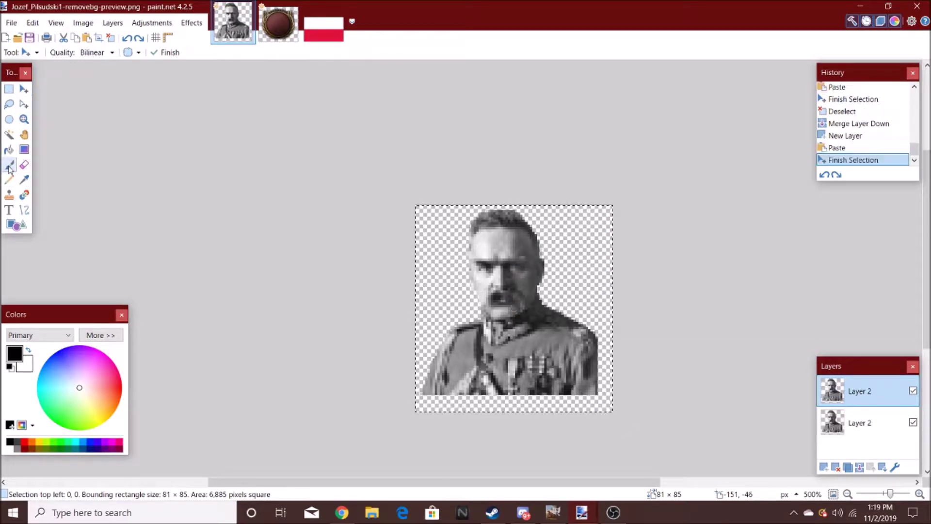
Step: Apply Brightness / Contrast with brightness -100 and contrast 100 to the copy
{"action": "left_click", "coordinate": [146, 23]}
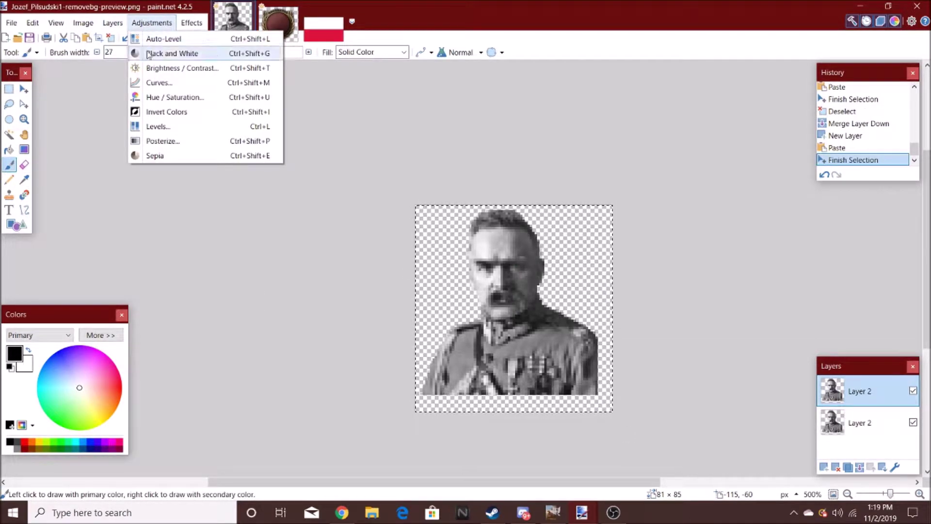
{"action": "left_click", "coordinate": [153, 68]}
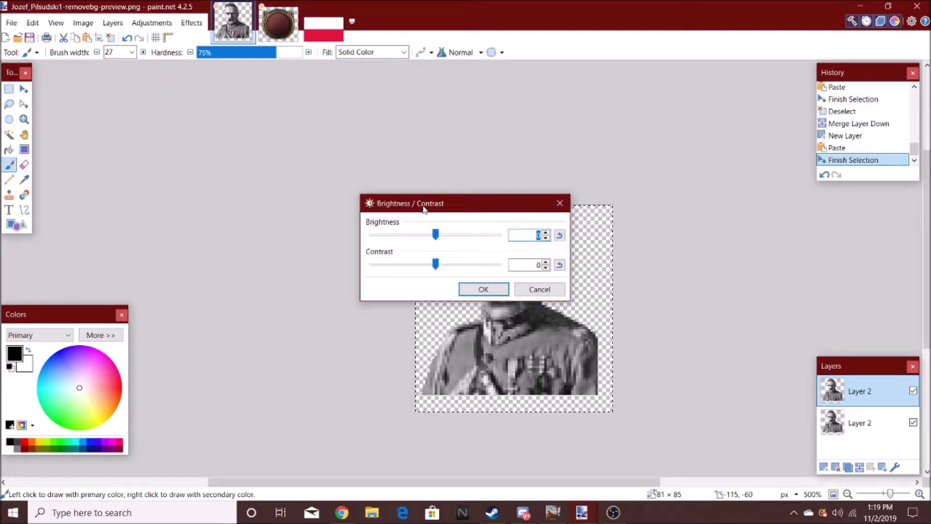
{"action": "left_click_drag", "start_coordinate": [424, 209], "coordinate": [409, 124]}
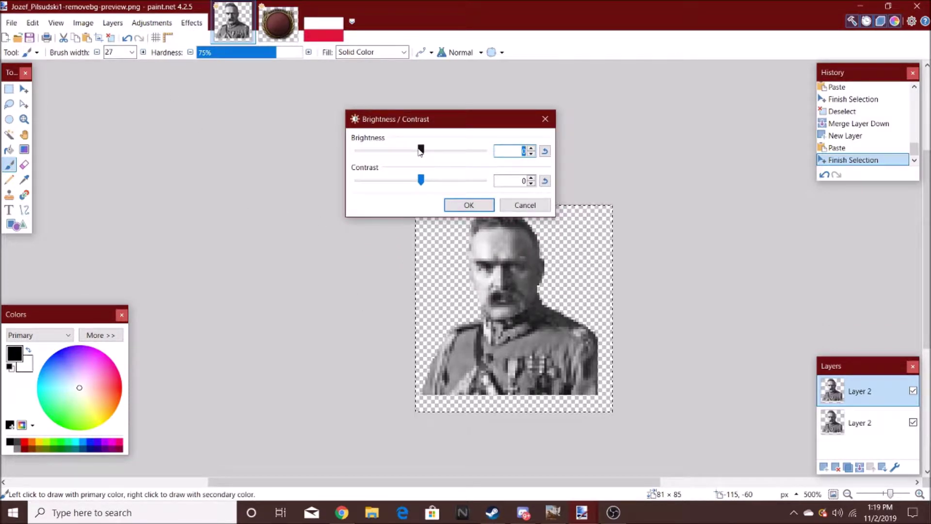
{"action": "left_click_drag", "start_coordinate": [420, 152], "coordinate": [351, 151]}
{"action": "left_click_drag", "start_coordinate": [420, 181], "coordinate": [510, 188]}
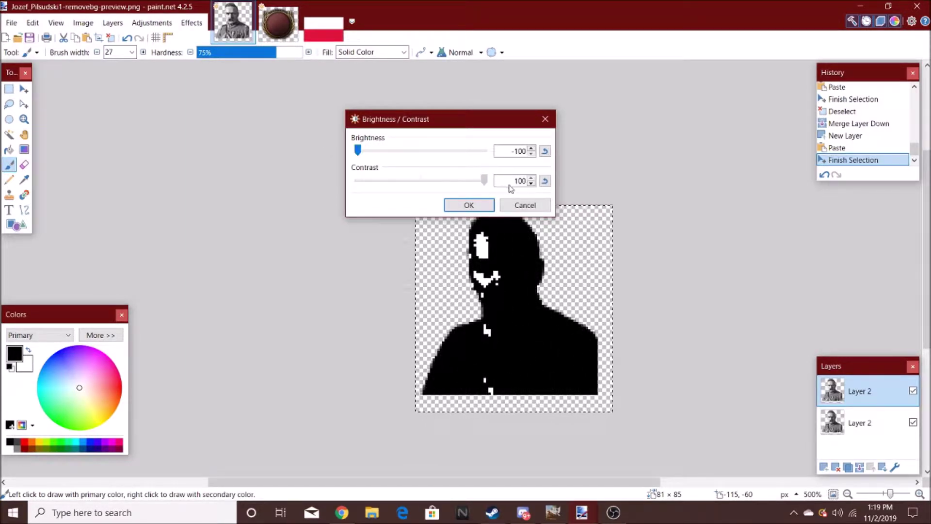
{"action": "left_click", "coordinate": [482, 205]}
{"action": "scroll", "coordinate": [526, 380], "scroll_direction": "down", "scroll_amount": 2}
{"action": "left_click", "coordinate": [14, 88]}
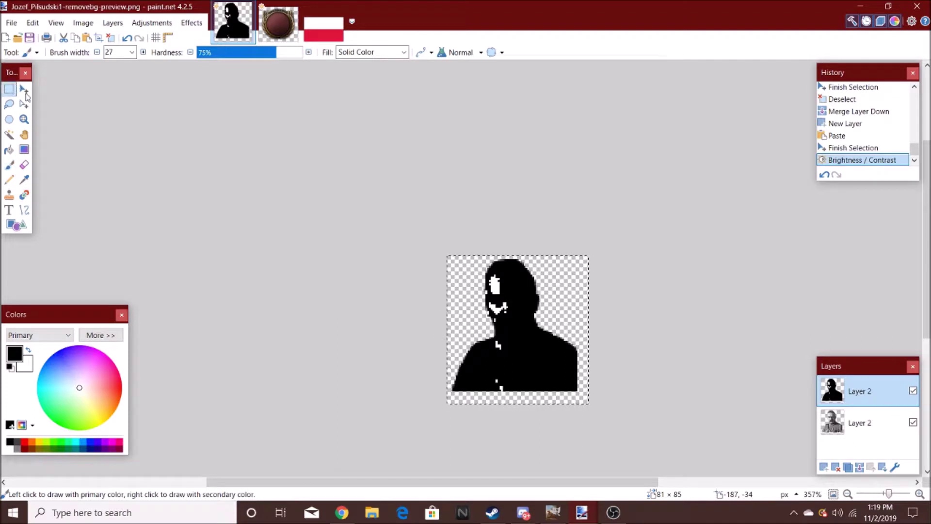
Step: Paste the silhouette onto a new empty layer and deselect it
{"action": "left_click", "coordinate": [632, 316]}
{"action": "left_click", "coordinate": [829, 469]}
{"action": "key", "text": "ctrl+v"}
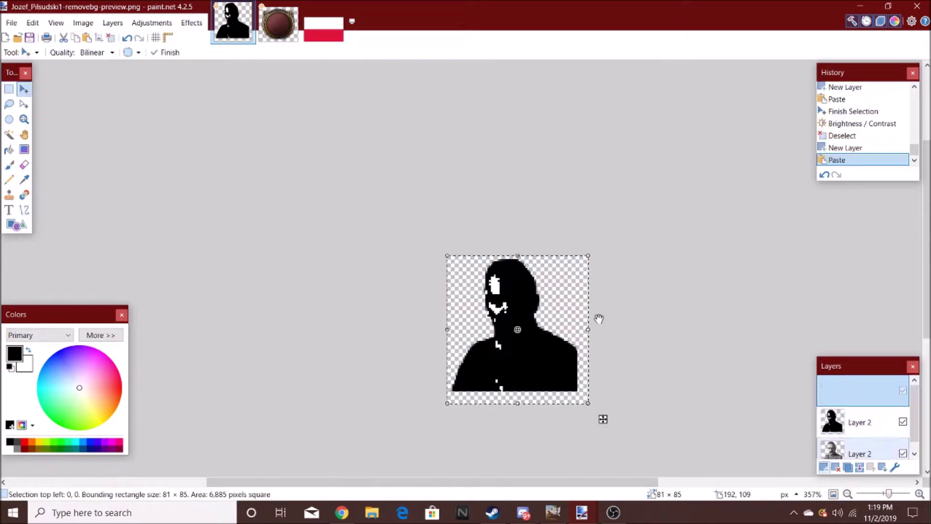
{"action": "key", "text": "s"}
{"action": "left_click", "coordinate": [485, 195]}
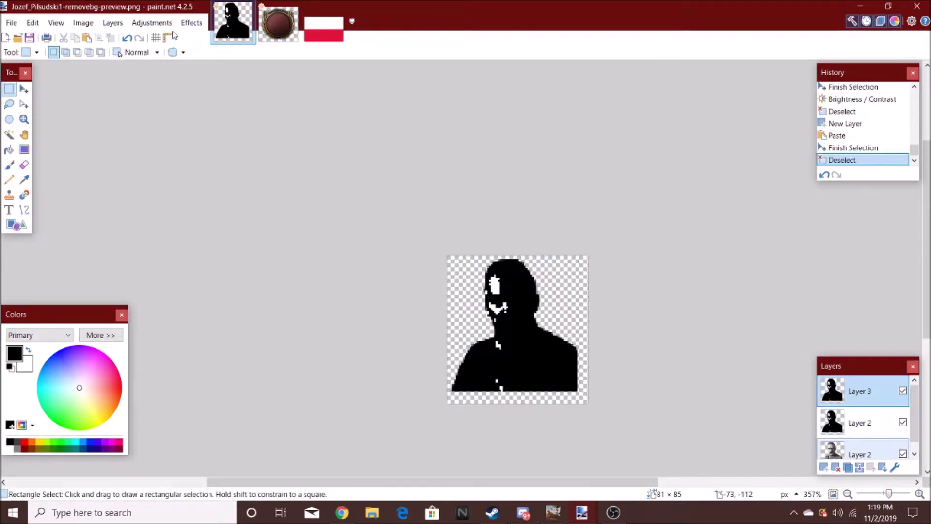
Step: Gaussian-blur the silhouette, merge it down, and move that layer below the portrait
{"action": "left_click", "coordinate": [192, 22]}
{"action": "mouse_move", "coordinate": [209, 73]}
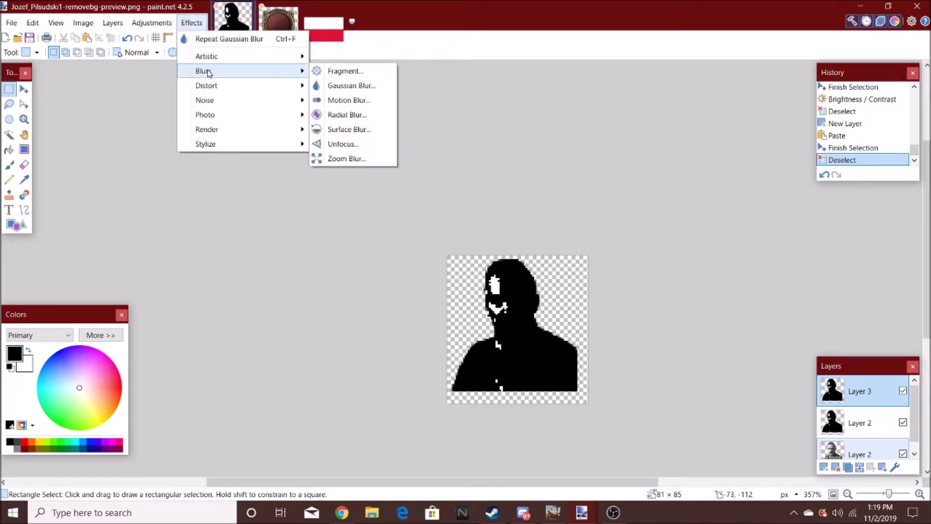
{"action": "left_click", "coordinate": [344, 85]}
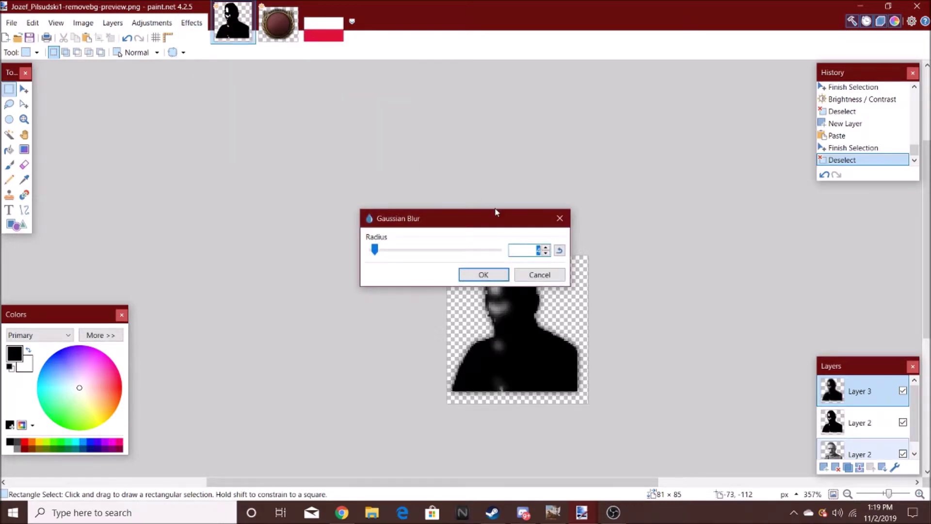
{"action": "left_click_drag", "start_coordinate": [483, 221], "coordinate": [482, 127]}
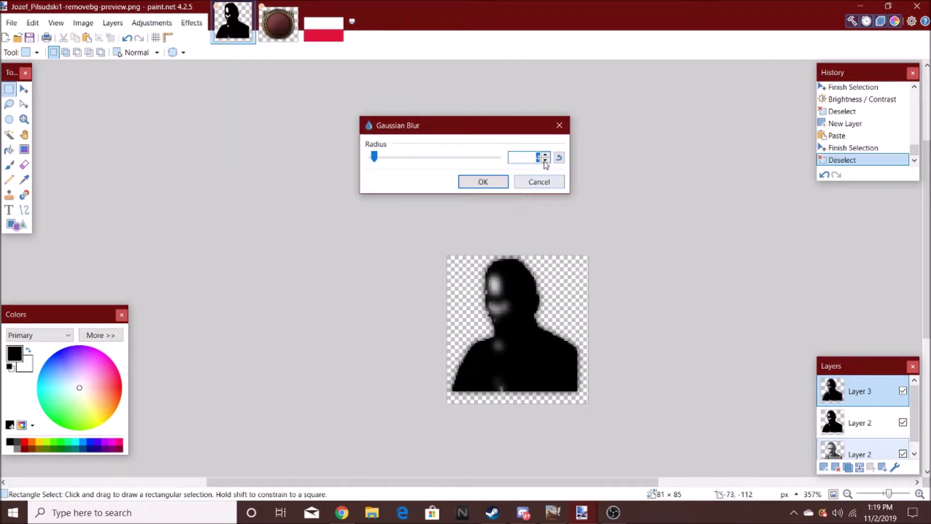
{"action": "left_click", "coordinate": [484, 182]}
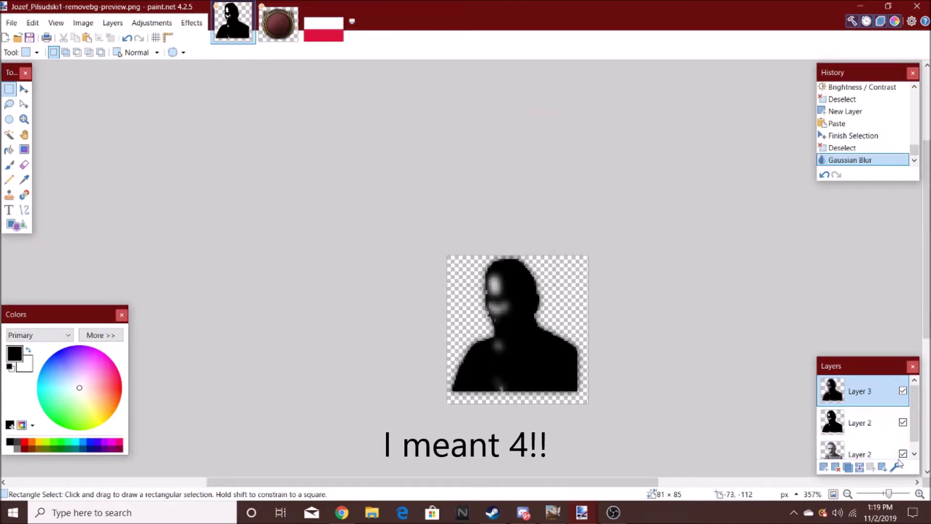
{"action": "left_click", "coordinate": [860, 466]}
{"action": "left_click_drag", "start_coordinate": [844, 396], "coordinate": [847, 434]}
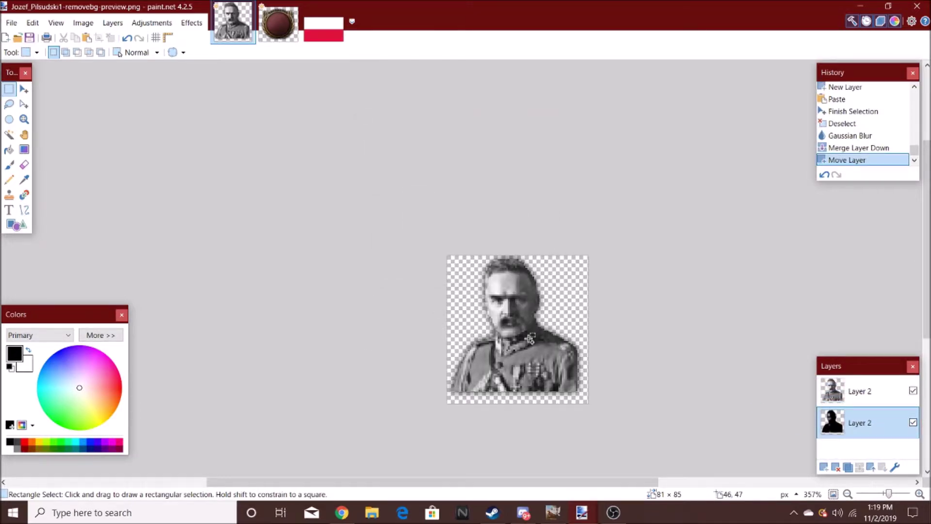
Step: Paste the portrait into a new layer with Ctrl+Shift+V and deselect it
{"action": "scroll", "coordinate": [529, 341], "scroll_direction": "up", "scroll_amount": 3}
{"action": "scroll", "coordinate": [528, 342], "scroll_direction": "up", "scroll_amount": 1}
{"action": "key", "text": "ctrl+v"}
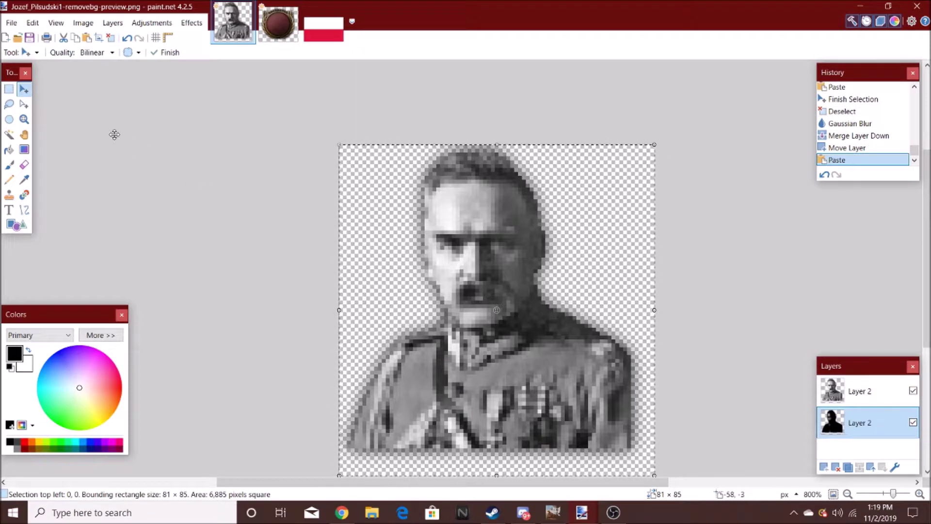
{"action": "key", "text": "ctrl+z"}
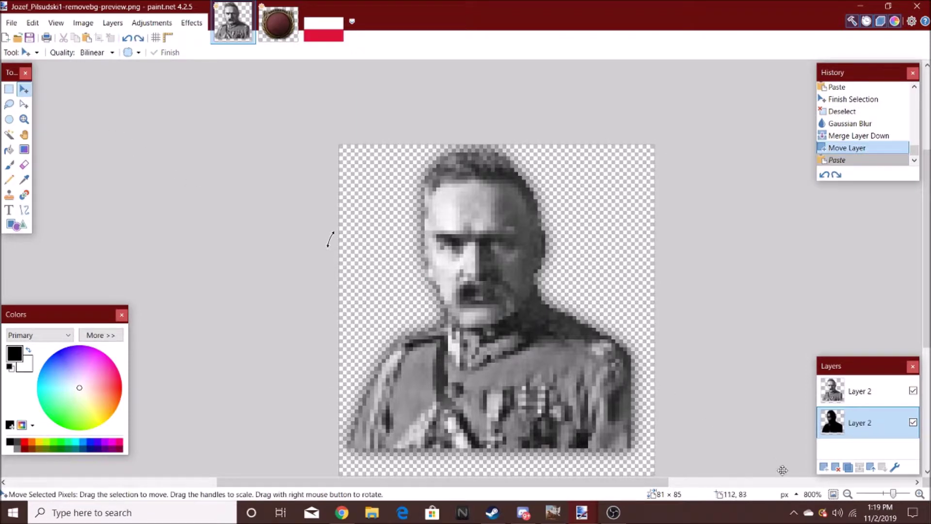
{"action": "left_click", "coordinate": [9, 91]}
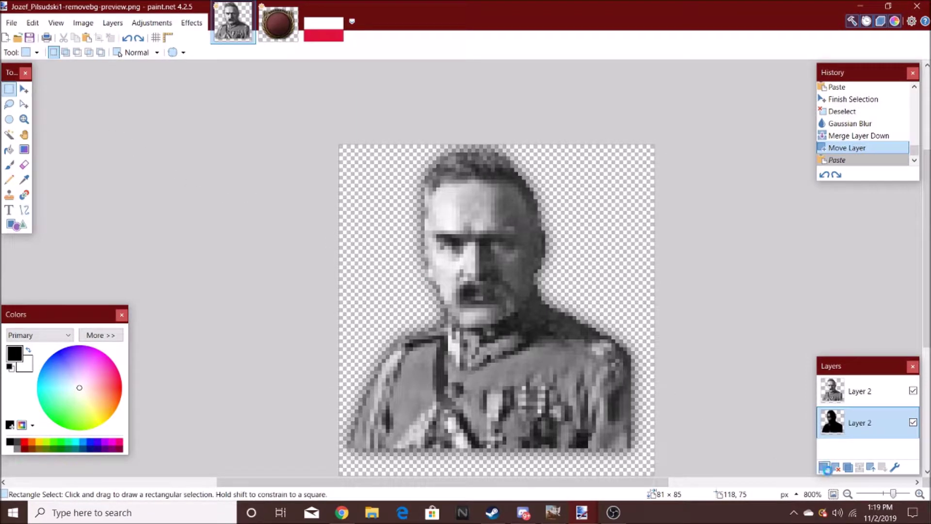
{"action": "key", "text": "ctrl+shift+v"}
{"action": "key", "text": "ctrl+d"}
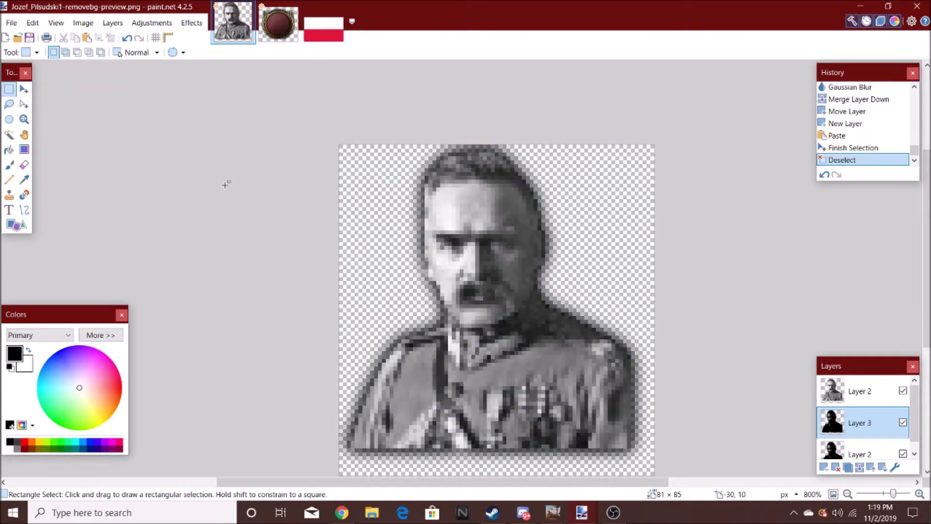
Step: Merge the pasted layer down and select the top portrait layer
{"action": "left_click", "coordinate": [860, 467]}
{"action": "scroll", "coordinate": [611, 290], "scroll_direction": "down", "scroll_amount": 3}
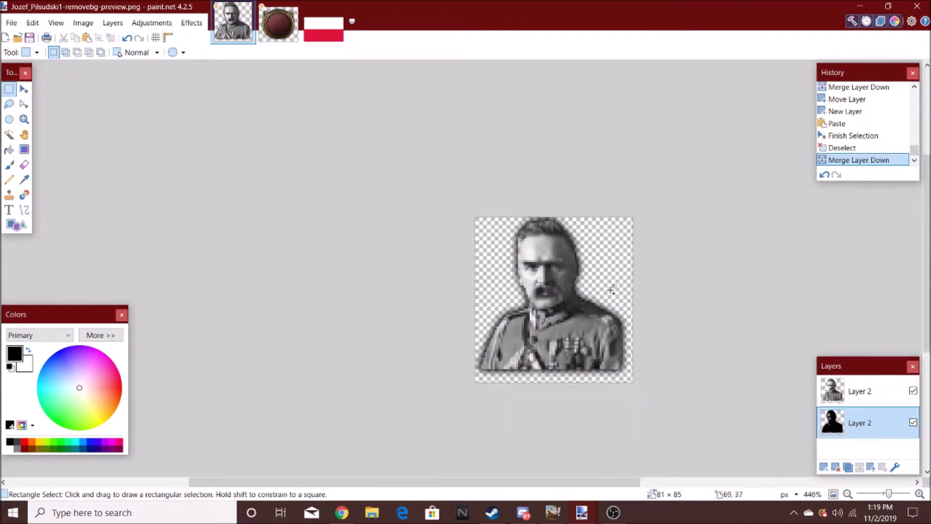
{"action": "scroll", "coordinate": [623, 332], "scroll_direction": "down", "scroll_amount": 3}
{"action": "scroll", "coordinate": [615, 330], "scroll_direction": "down", "scroll_amount": 2}
{"action": "scroll", "coordinate": [615, 329], "scroll_direction": "up", "scroll_amount": 3}
{"action": "left_click", "coordinate": [861, 391]}
{"action": "left_click", "coordinate": [193, 23]}
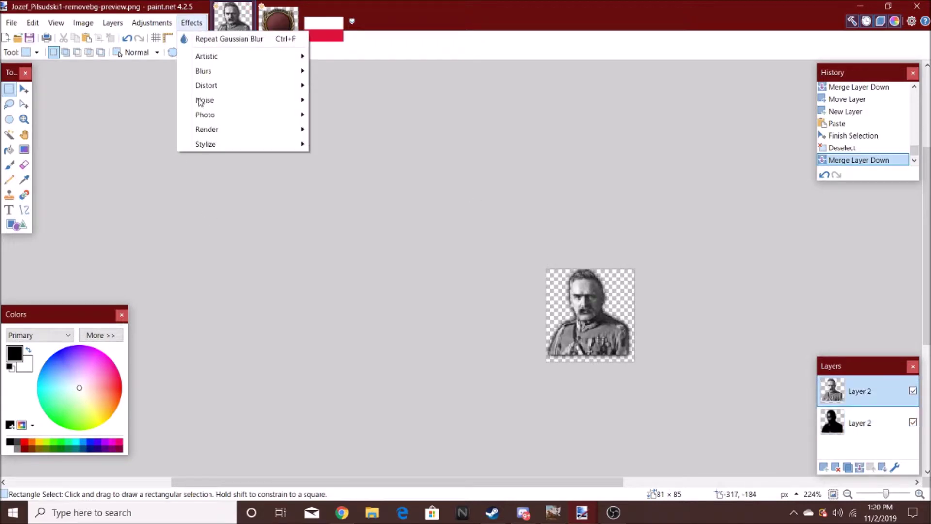
Step: Sharpen the portrait layer with a Sharpen amount of 2
{"action": "mouse_move", "coordinate": [212, 114]}
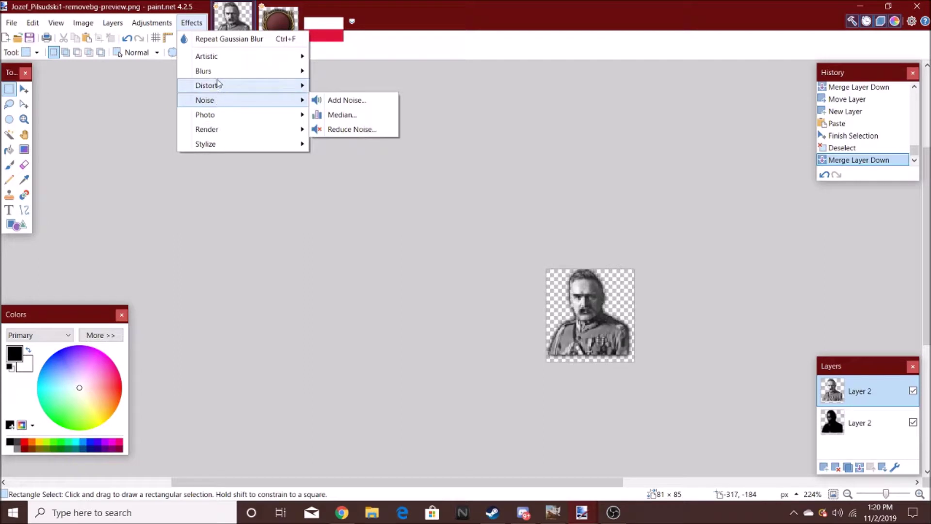
{"action": "mouse_move", "coordinate": [217, 83]}
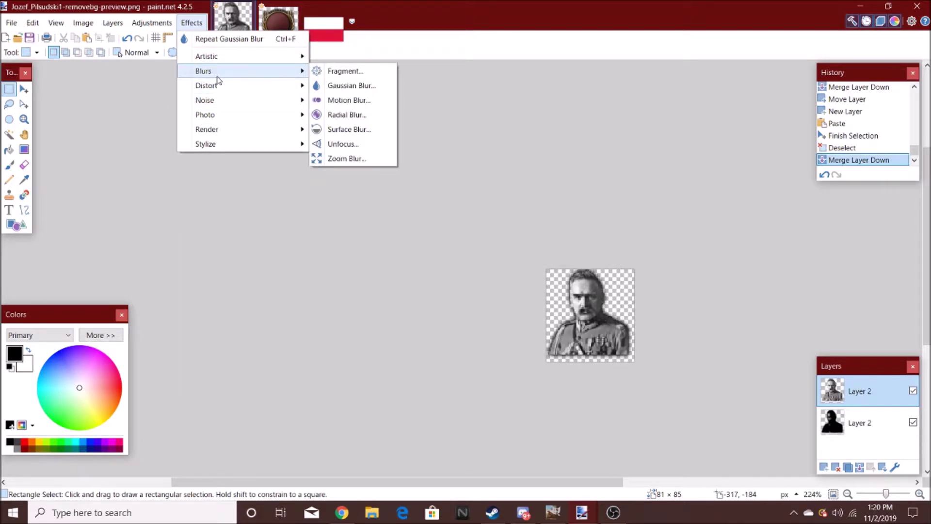
{"action": "mouse_move", "coordinate": [217, 60]}
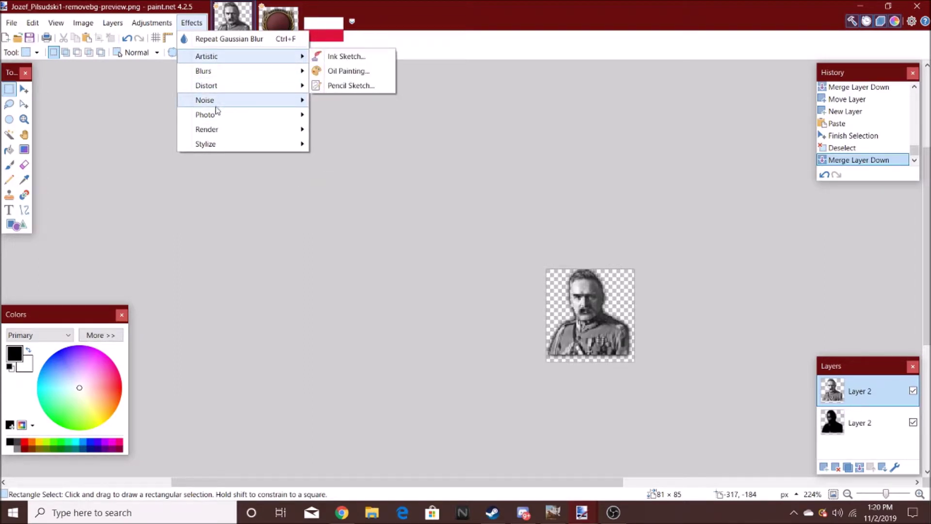
{"action": "mouse_move", "coordinate": [237, 136]}
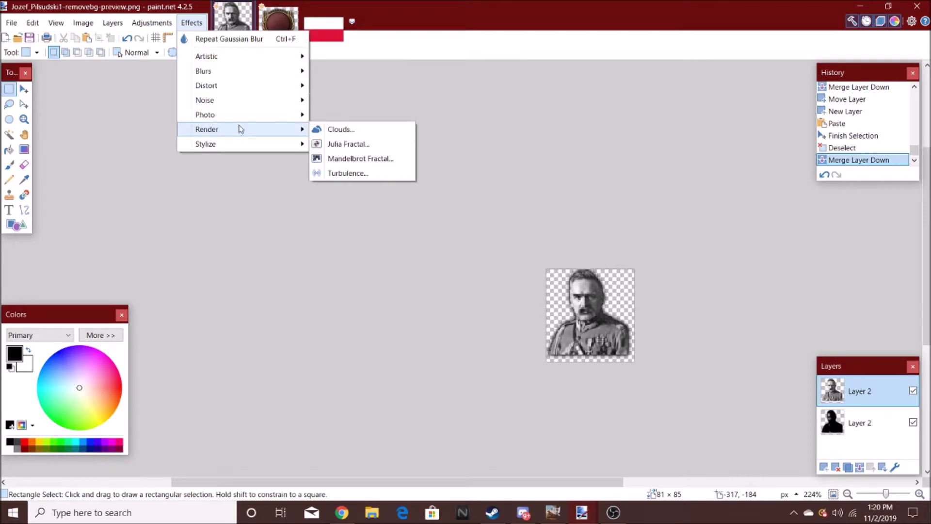
{"action": "mouse_move", "coordinate": [245, 117]}
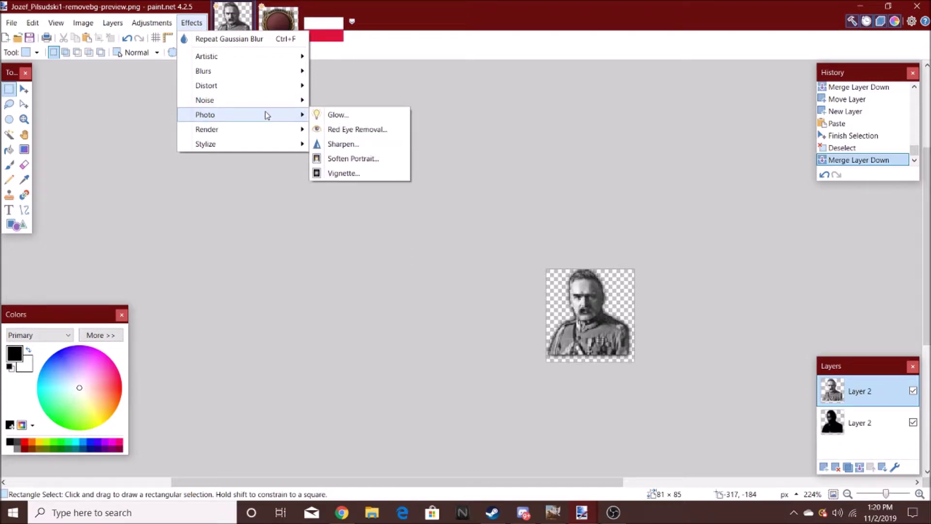
{"action": "left_click", "coordinate": [342, 144]}
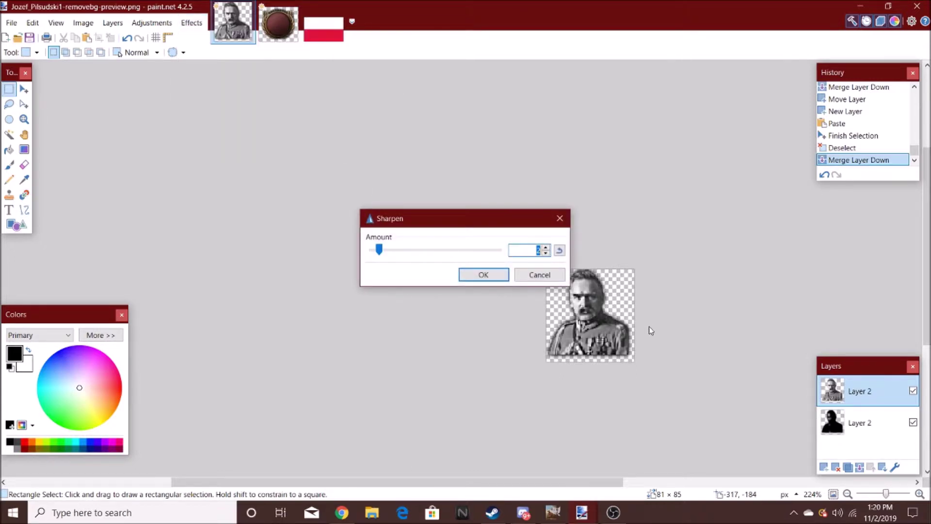
{"action": "left_click_drag", "start_coordinate": [380, 249], "coordinate": [353, 246]}
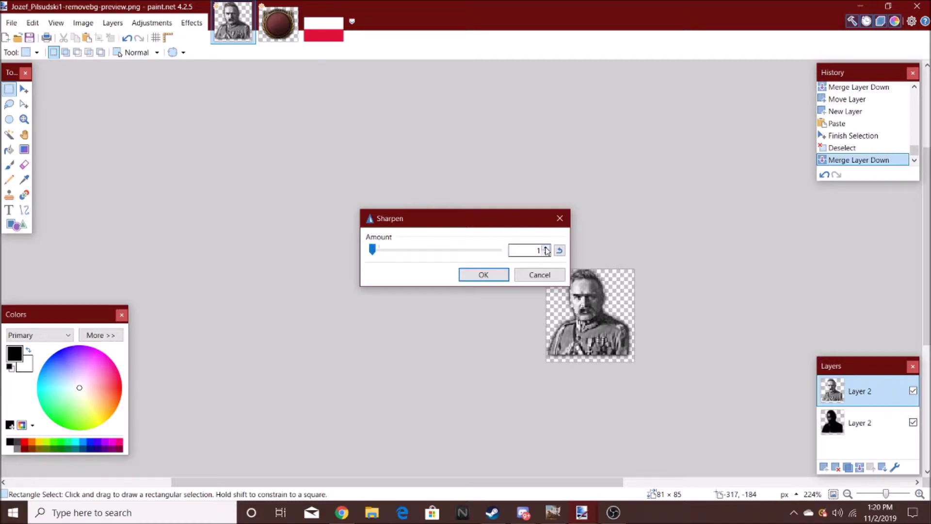
{"action": "left_click", "coordinate": [547, 248]}
{"action": "left_click", "coordinate": [483, 275]}
Step: Paste a fresh portrait copy onto a new top layer and deselect it
{"action": "scroll", "coordinate": [614, 331], "scroll_direction": "down", "scroll_amount": 4}
{"action": "scroll", "coordinate": [613, 331], "scroll_direction": "up", "scroll_amount": 2}
{"action": "scroll", "coordinate": [614, 332], "scroll_direction": "up", "scroll_amount": 4}
{"action": "scroll", "coordinate": [614, 331], "scroll_direction": "down", "scroll_amount": 5}
{"action": "scroll", "coordinate": [613, 332], "scroll_direction": "up", "scroll_amount": 6}
{"action": "left_click", "coordinate": [824, 467]}
{"action": "key", "text": "ctrl+v"}
{"action": "key", "text": "s"}
{"action": "key", "text": "ctrl+d"}
{"action": "left_click", "coordinate": [192, 23]}
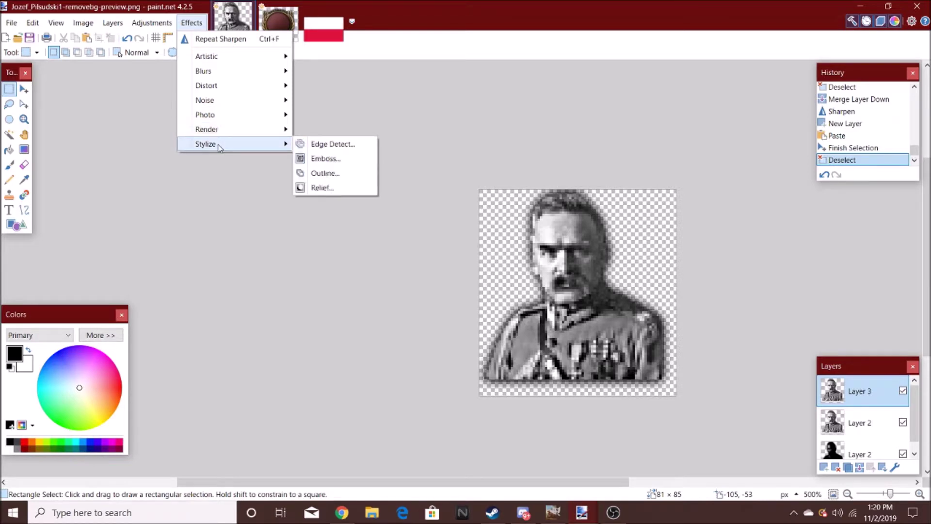
{"action": "left_click", "coordinate": [311, 158]}
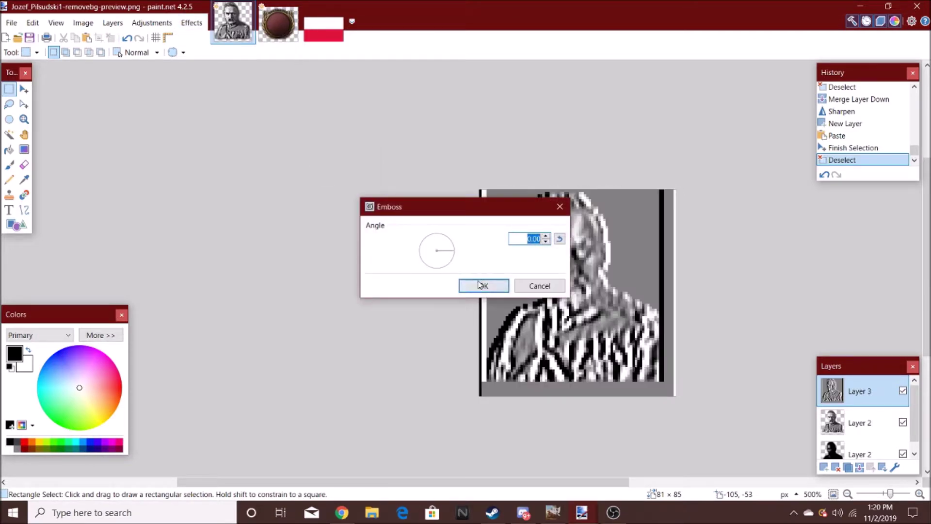
Step: Apply Emboss and set Layer 3's blend mode to Multiply
{"action": "left_click_drag", "start_coordinate": [497, 208], "coordinate": [413, 148]}
{"action": "left_click", "coordinate": [414, 228]}
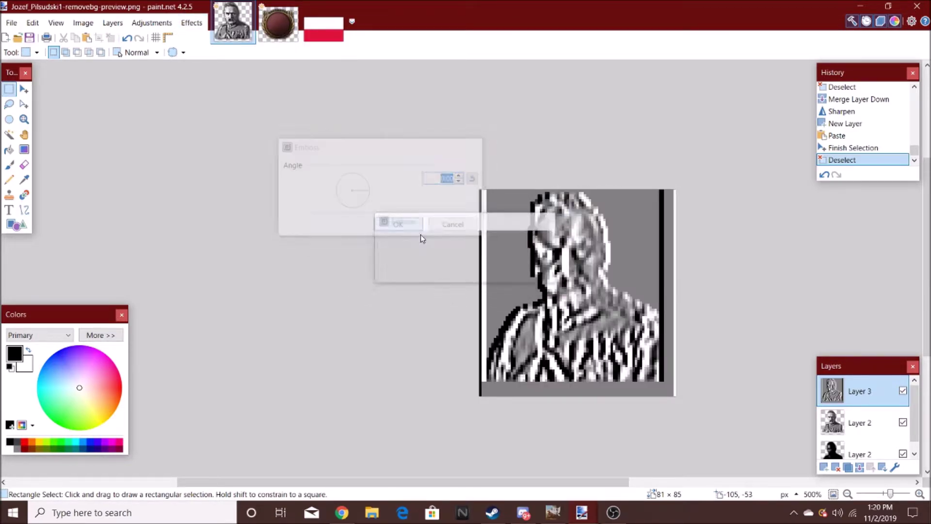
{"action": "double_click", "coordinate": [864, 403]}
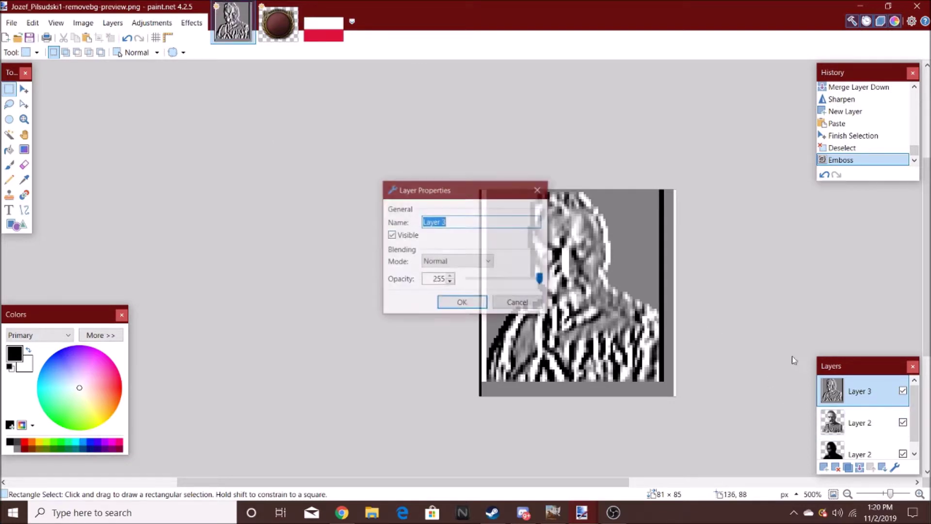
{"action": "left_click", "coordinate": [456, 262]}
{"action": "left_click", "coordinate": [436, 285]}
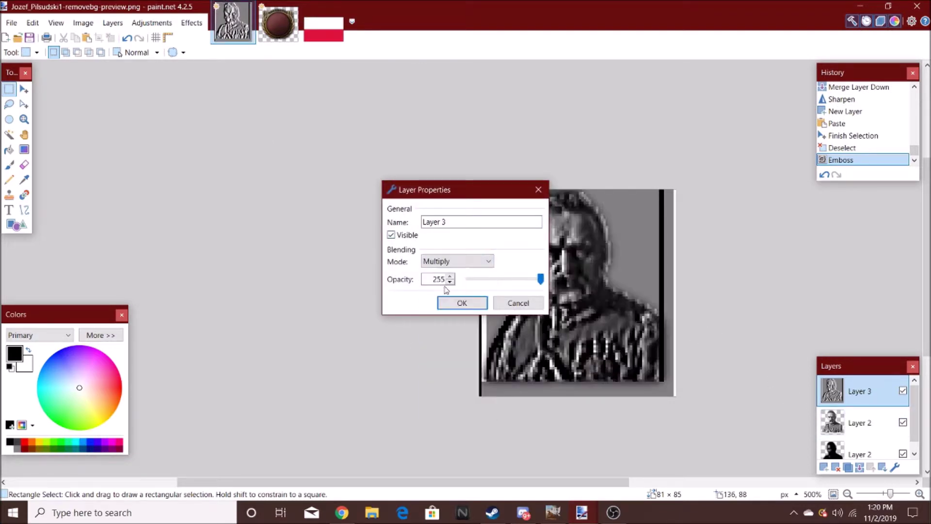
{"action": "left_click", "coordinate": [482, 303]}
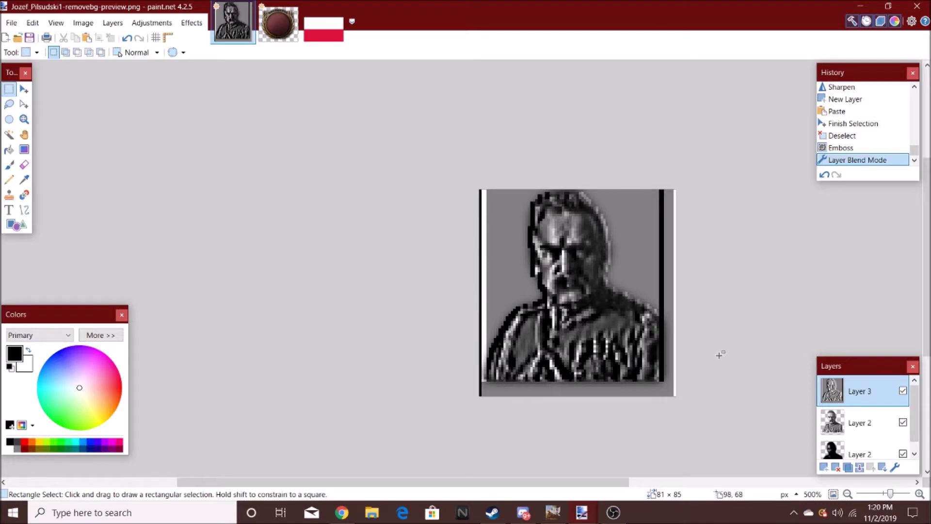
Step: Undo the emboss and blend change, deselect, and merge the portrait layers into one
{"action": "scroll", "coordinate": [719, 347], "scroll_direction": "down", "scroll_amount": 1}
{"action": "key", "text": "ctrl+z"}
{"action": "key", "text": "ctrl+z"}
{"action": "key", "text": "ctrl+z"}
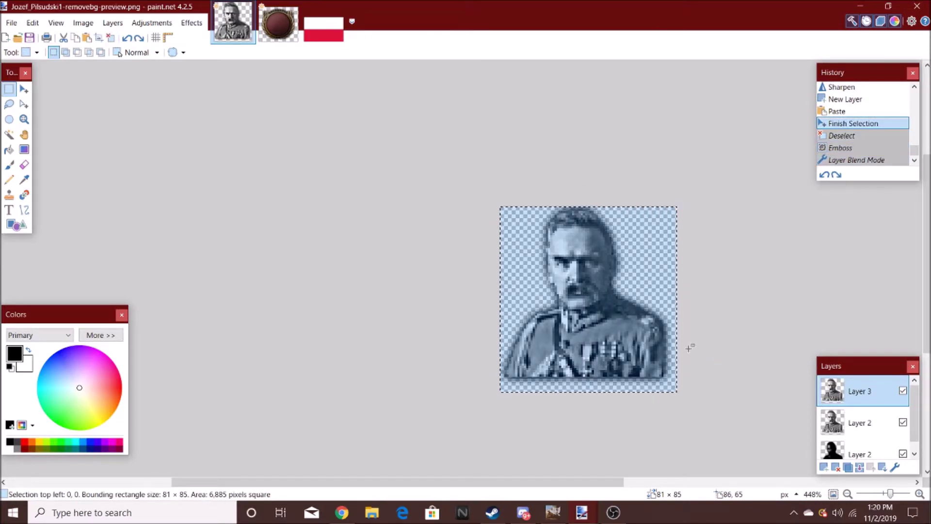
{"action": "key", "text": "ctrl+d"}
{"action": "scroll", "coordinate": [601, 293], "scroll_direction": "down", "scroll_amount": 8}
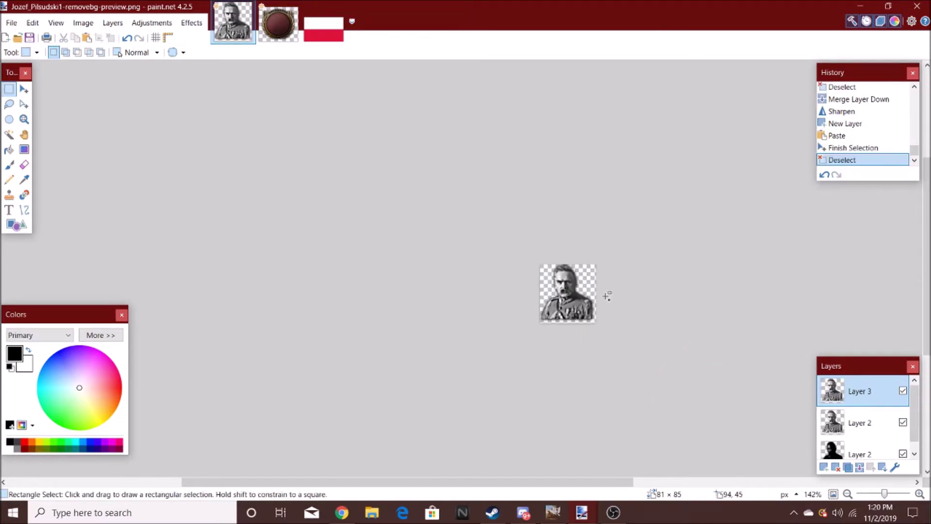
{"action": "scroll", "coordinate": [600, 294], "scroll_direction": "up", "scroll_amount": 9}
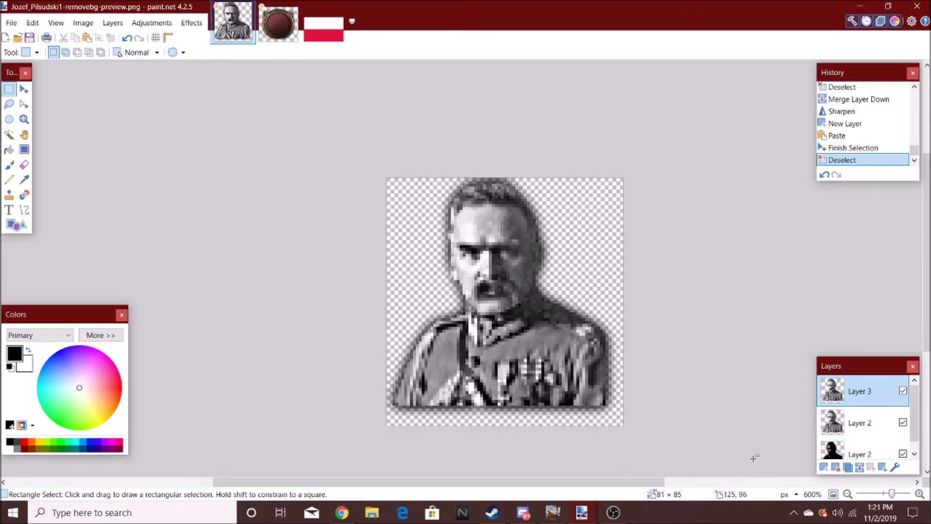
{"action": "left_click", "coordinate": [860, 467]}
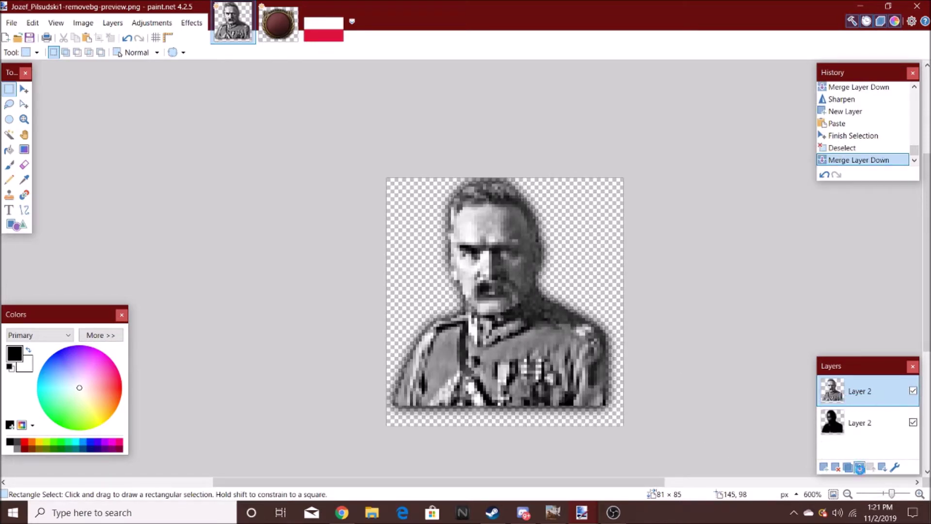
{"action": "left_click", "coordinate": [860, 468]}
Step: Switch to the Circle with Laurels3.pdn badge image
{"action": "left_click_drag", "start_coordinate": [892, 494], "coordinate": [885, 493]}
{"action": "scroll", "coordinate": [478, 333], "scroll_direction": "up", "scroll_amount": 6}
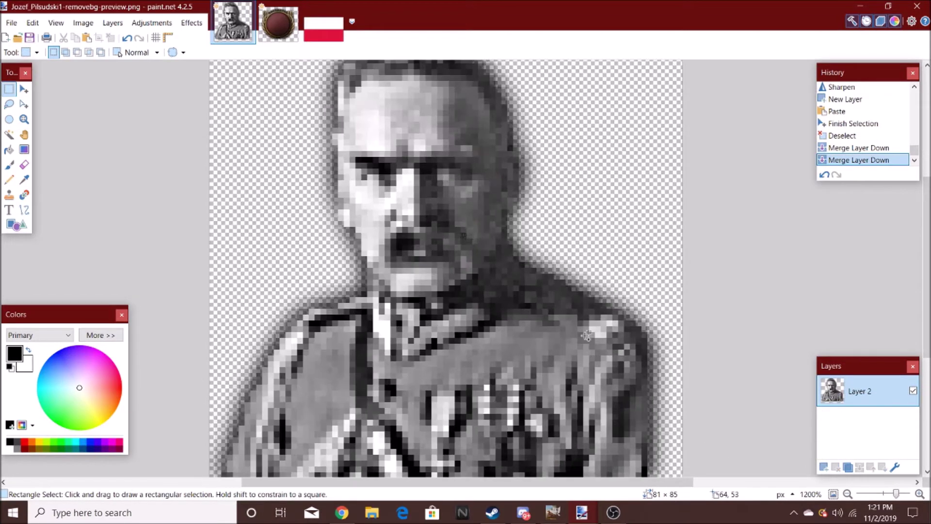
{"action": "scroll", "coordinate": [471, 233], "scroll_direction": "down", "scroll_amount": 8}
{"action": "scroll", "coordinate": [439, 243], "scroll_direction": "up", "scroll_amount": 6}
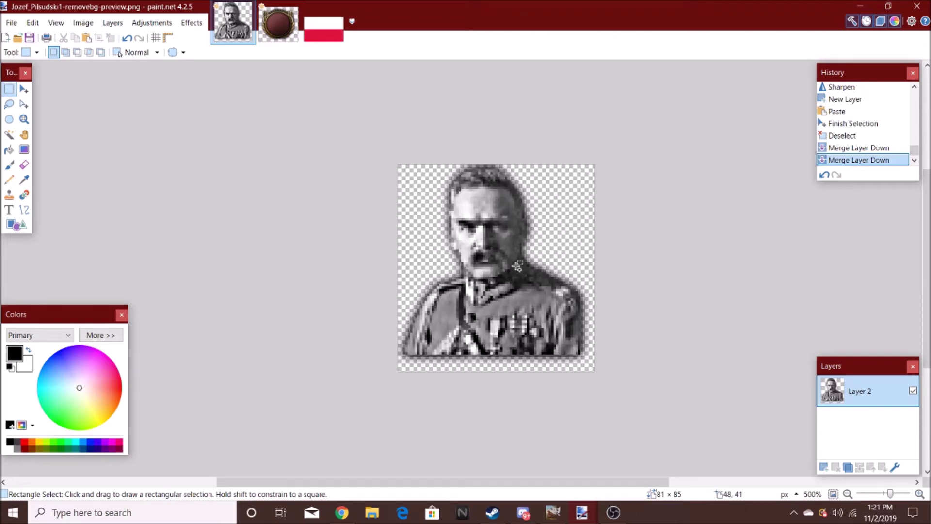
{"action": "left_click", "coordinate": [288, 35]}
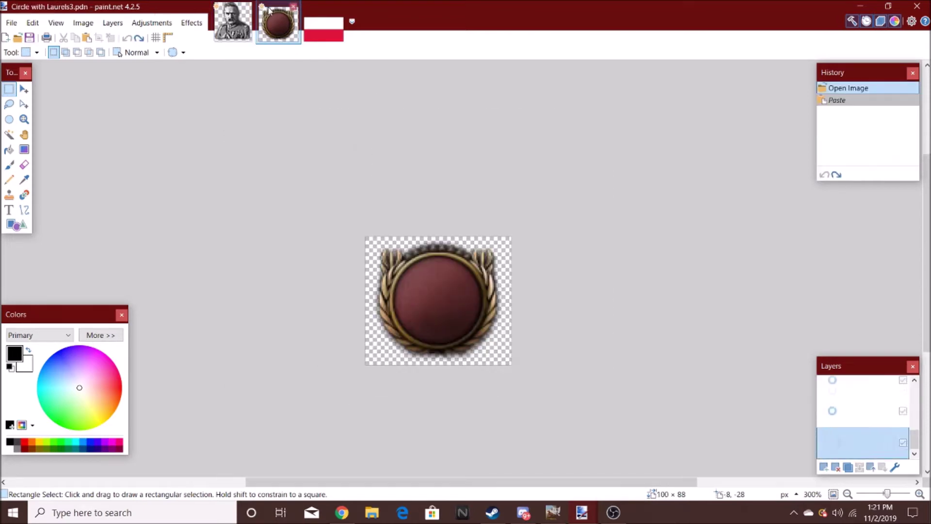
Step: Delete the red Calque 9 layer and add a new layer below Calque 7
{"action": "scroll", "coordinate": [395, 305], "scroll_direction": "up", "scroll_amount": 1}
{"action": "left_click", "coordinate": [836, 467]}
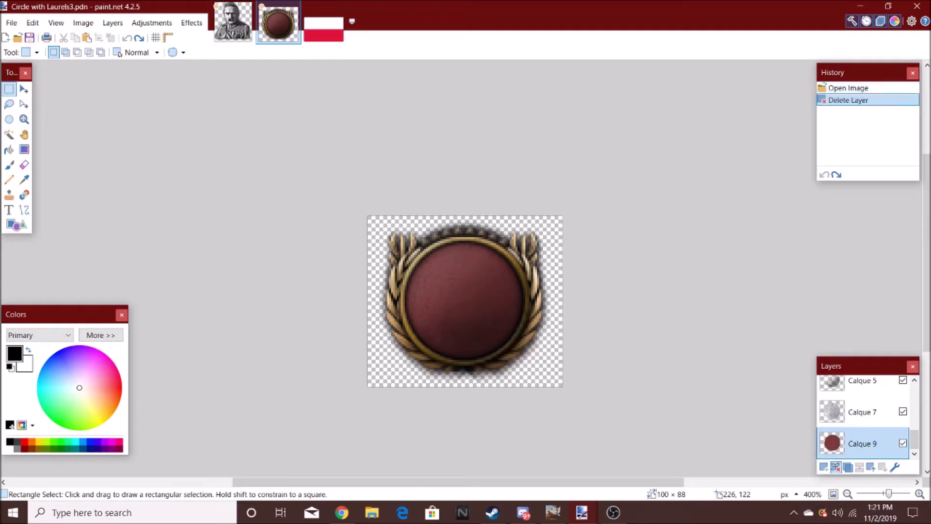
{"action": "left_click", "coordinate": [824, 467]}
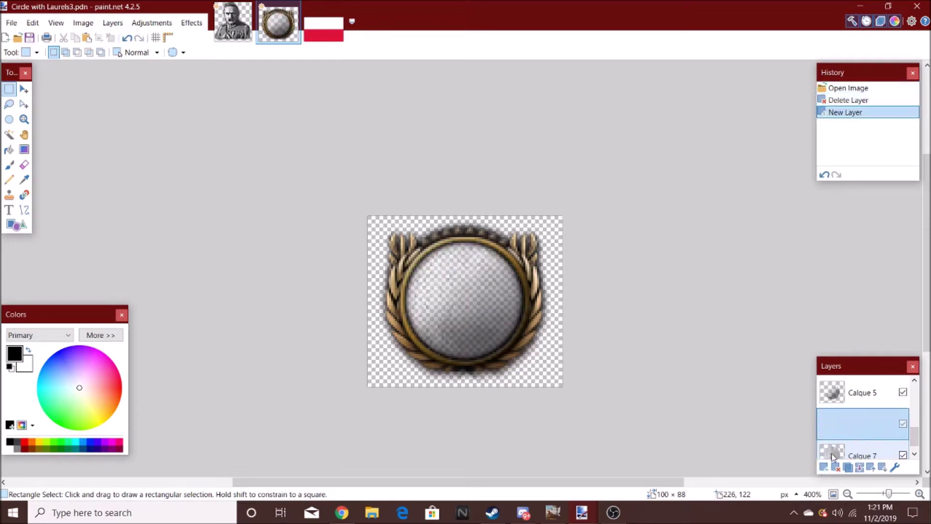
{"action": "left_click_drag", "start_coordinate": [844, 412], "coordinate": [846, 457]}
Step: Copy the Polish flag, paste it keeping canvas size, and position it behind the ring
{"action": "left_click", "coordinate": [342, 43]}
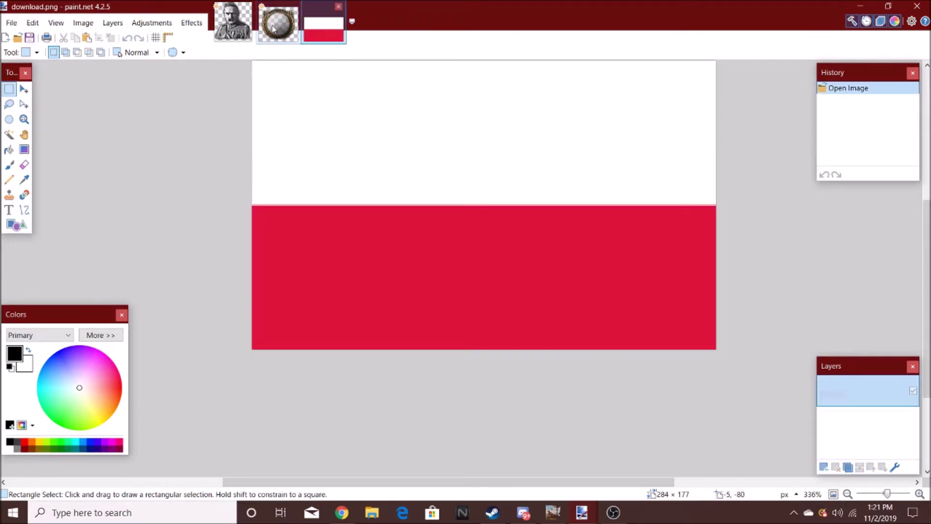
{"action": "key", "text": "ctrl+a"}
{"action": "key", "text": "ctrl+c"}
{"action": "left_click", "coordinate": [279, 25]}
{"action": "key", "text": "ctrl+v"}
{"action": "left_click", "coordinate": [369, 345]}
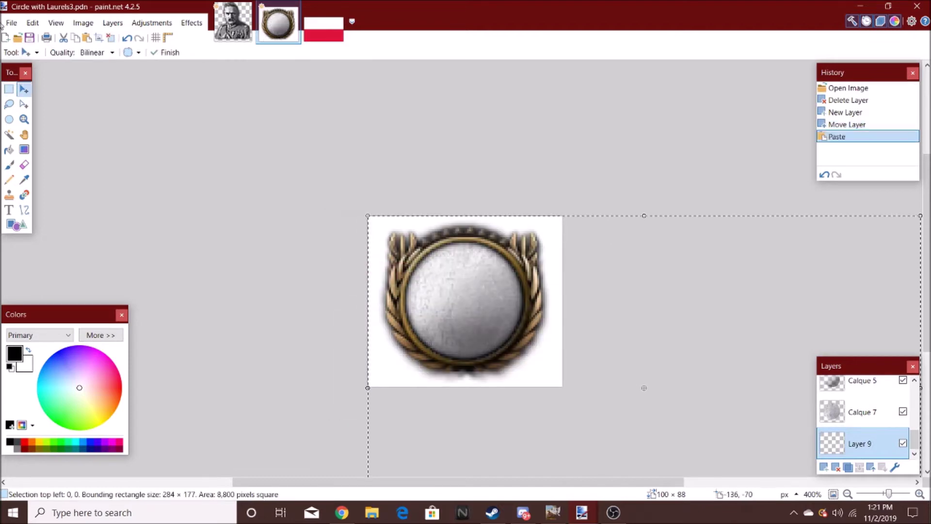
{"action": "key", "text": "ctrl+0"}
{"action": "left_click_drag", "start_coordinate": [576, 391], "coordinate": [545, 367]}
Step: Try elliptical selections around the inner disc and around the whole ring
{"action": "scroll", "coordinate": [440, 310], "scroll_direction": "up", "scroll_amount": 5}
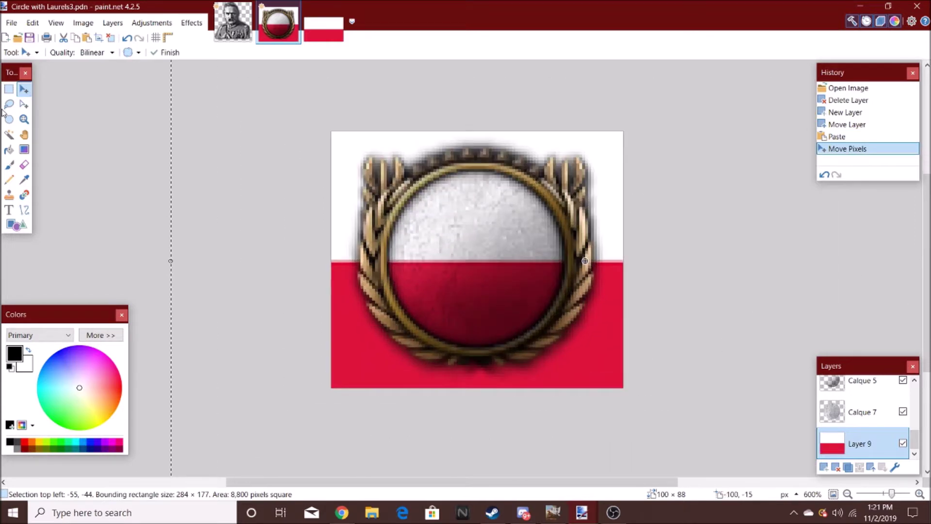
{"action": "left_click", "coordinate": [9, 120]}
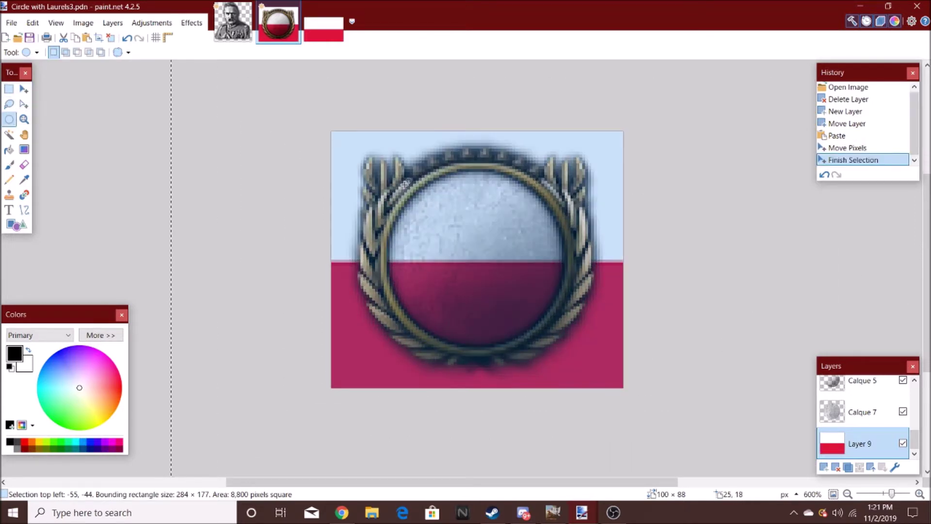
{"action": "left_click_drag", "start_coordinate": [406, 189], "coordinate": [562, 356]}
{"action": "left_click_drag", "start_coordinate": [361, 142], "coordinate": [585, 366]}
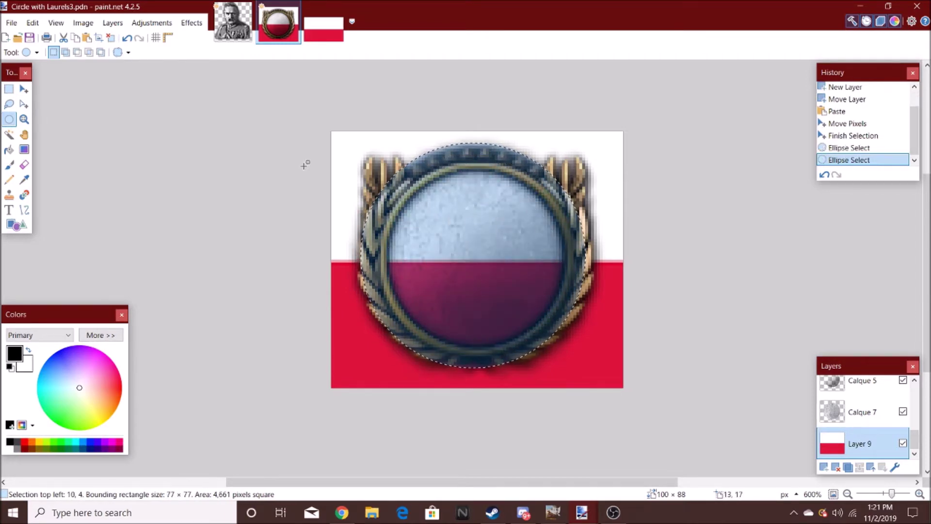
Step: Undo the larger circle and inner-disc elliptical selections
{"action": "key", "text": "s"}
{"action": "scroll", "coordinate": [489, 364], "scroll_direction": "down", "scroll_amount": 5}
{"action": "key", "text": "ctrl+z"}
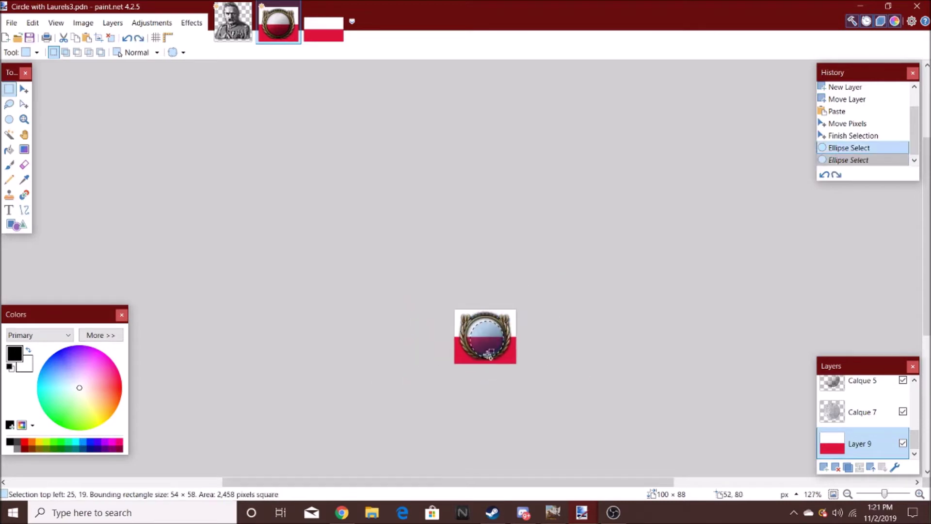
{"action": "scroll", "coordinate": [489, 364], "scroll_direction": "up", "scroll_amount": 6}
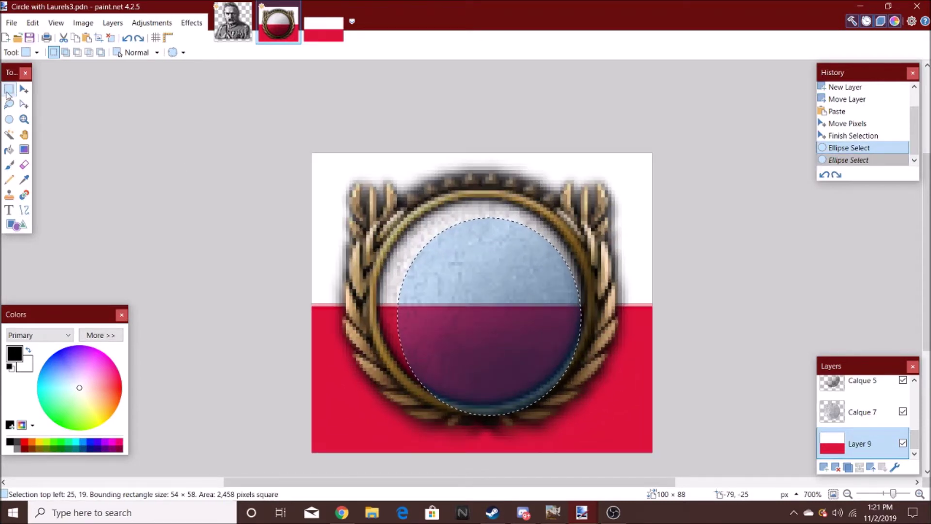
{"action": "key", "text": "ctrl+z"}
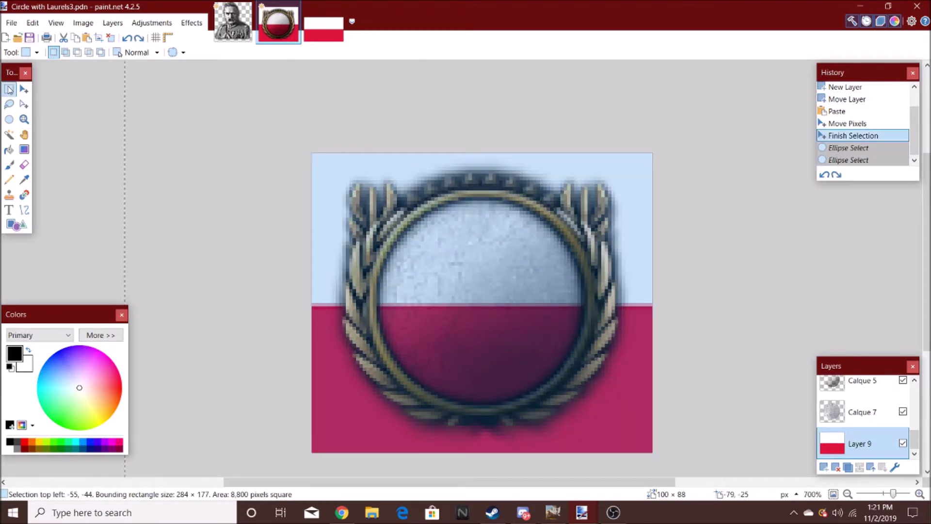
{"action": "key", "text": "s"}
{"action": "key", "text": "s"}
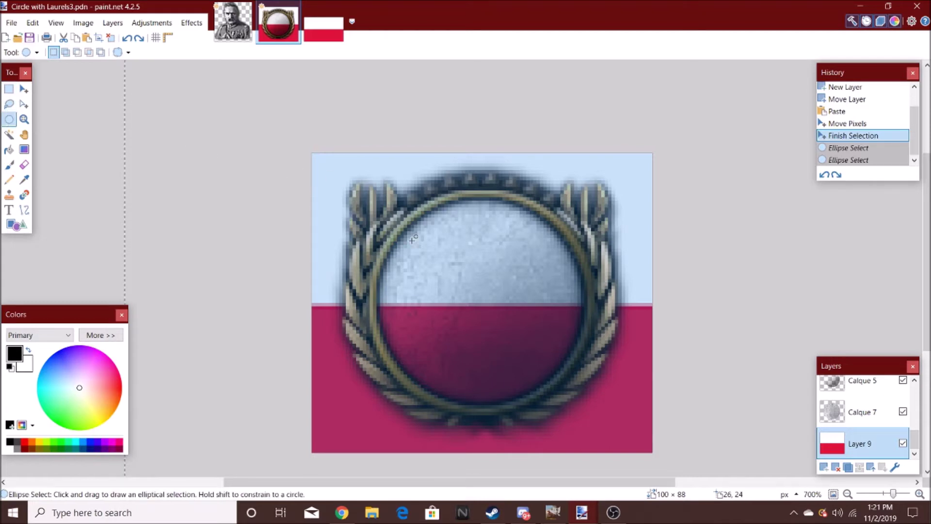
Step: Draw a new circle around the inner disc, then undo back to the movable pasted flag
{"action": "left_click_drag", "start_coordinate": [385, 210], "coordinate": [582, 404]}
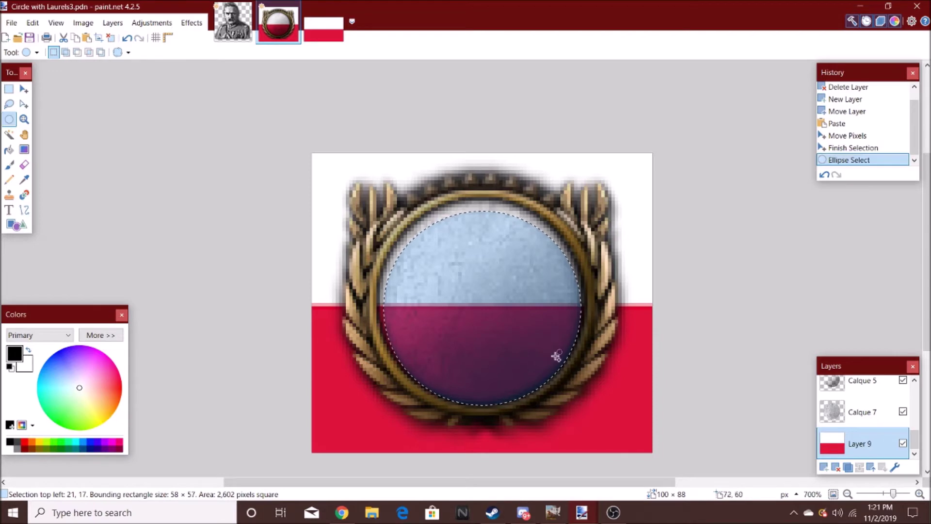
{"action": "scroll", "coordinate": [529, 340], "scroll_direction": "down", "scroll_amount": 5}
{"action": "scroll", "coordinate": [514, 356], "scroll_direction": "up", "scroll_amount": 5}
{"action": "scroll", "coordinate": [310, 309], "scroll_direction": "down", "scroll_amount": 3}
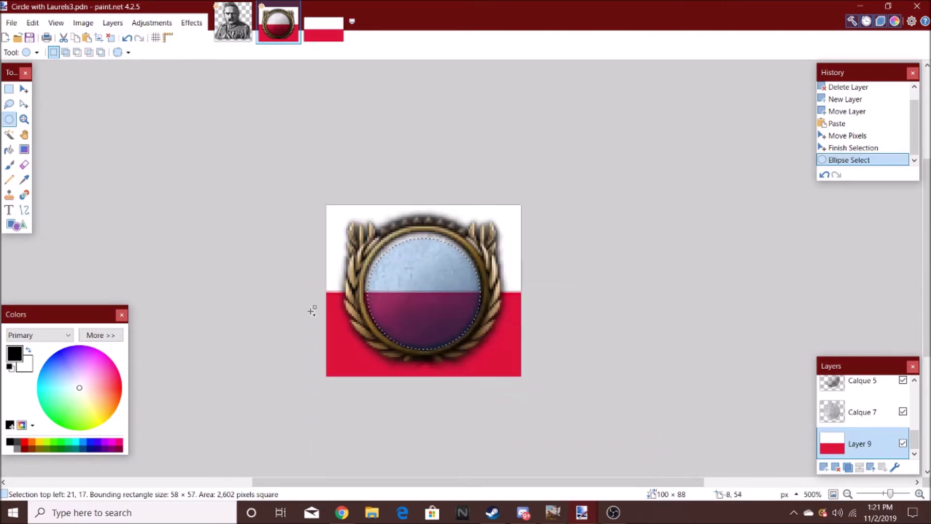
{"action": "key", "text": "ctrl+z"}
{"action": "key", "text": "ctrl+z"}
{"action": "scroll", "coordinate": [543, 389], "scroll_direction": "down", "scroll_amount": 4}
{"action": "scroll", "coordinate": [567, 378], "scroll_direction": "up", "scroll_amount": 2}
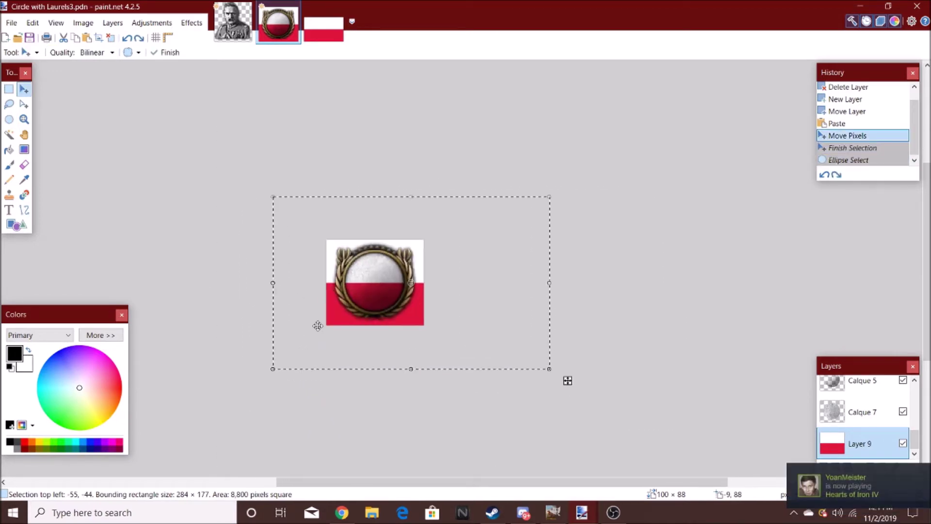
Step: Shrink the pasted flag from its corners to fill the laurel ring's inner disc, then deselect
{"action": "left_click_drag", "start_coordinate": [607, 380], "coordinate": [501, 346]}
{"action": "key", "text": "ctrl+z"}
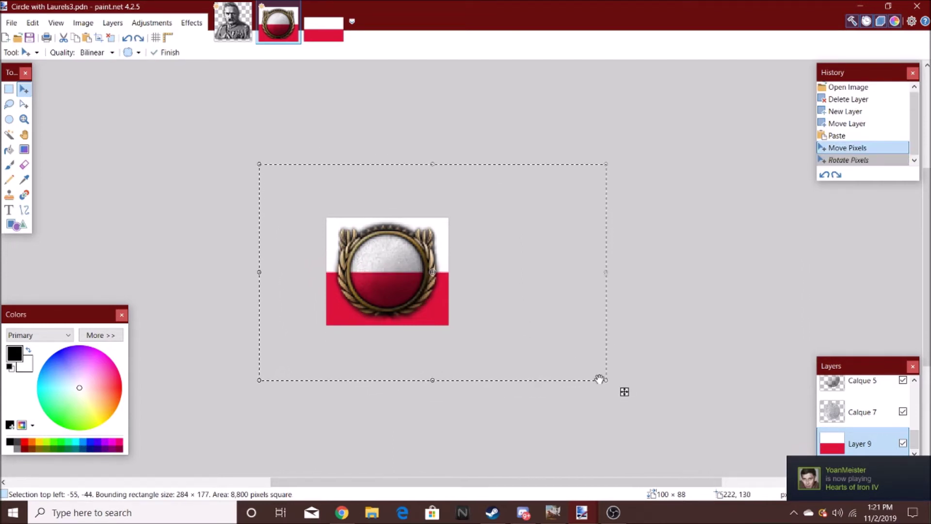
{"action": "left_click_drag", "start_coordinate": [608, 382], "coordinate": [422, 312]}
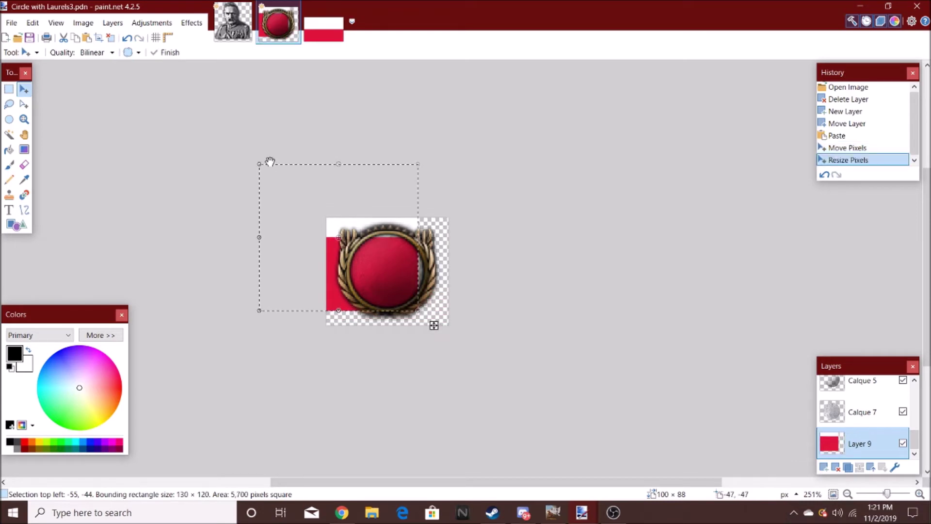
{"action": "left_click_drag", "start_coordinate": [260, 164], "coordinate": [346, 227]}
{"action": "left_click_drag", "start_coordinate": [419, 270], "coordinate": [427, 273]}
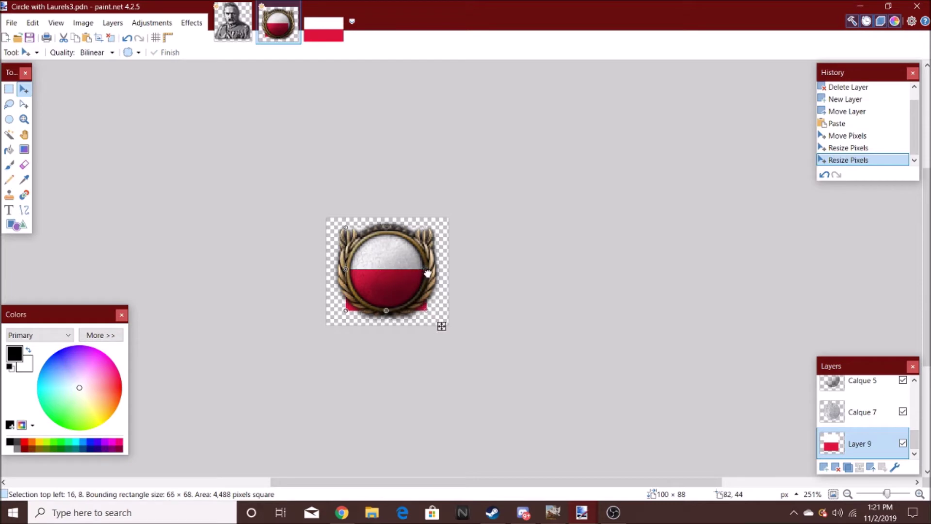
{"action": "left_click", "coordinate": [9, 89]}
{"action": "key", "text": "ctrl+d"}
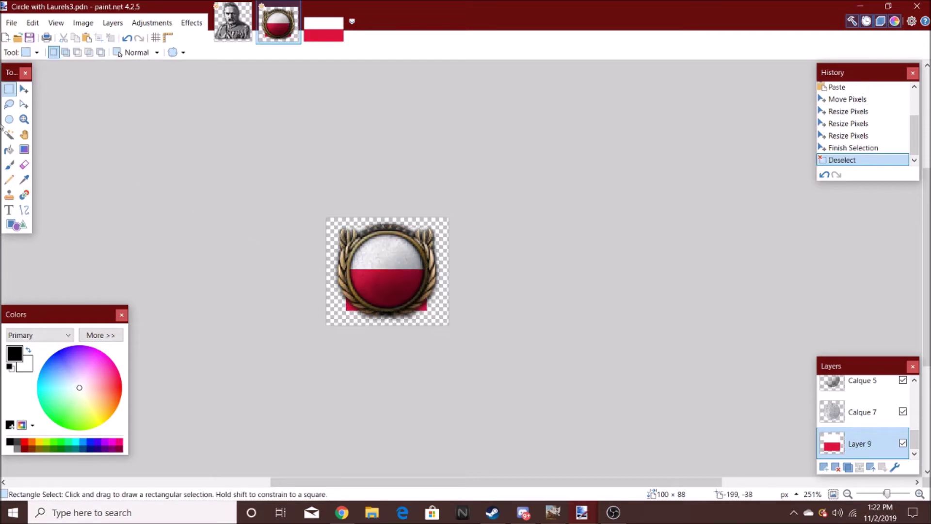
Step: Erase the red flag corners protruding outside the laurel ring
{"action": "left_click", "coordinate": [24, 164]}
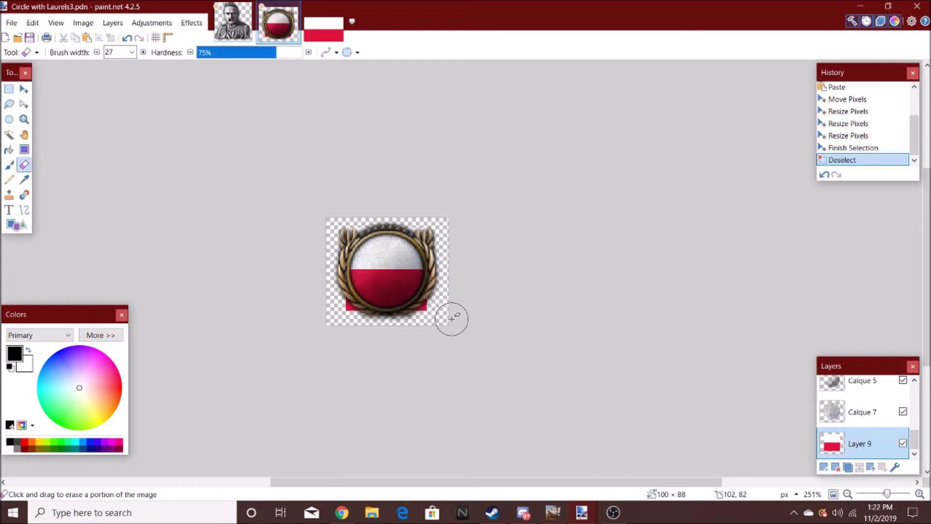
{"action": "scroll", "coordinate": [436, 306], "scroll_direction": "up", "scroll_amount": 2}
{"action": "mouse_move", "coordinate": [427, 301]}
{"action": "left_mouse_down"}
{"action": "mouse_move", "coordinate": [404, 336]}
{"action": "mouse_move", "coordinate": [439, 303]}
{"action": "mouse_move", "coordinate": [394, 319]}
{"action": "mouse_move", "coordinate": [420, 311]}
{"action": "mouse_move", "coordinate": [246, 295]}
{"action": "left_mouse_up"}
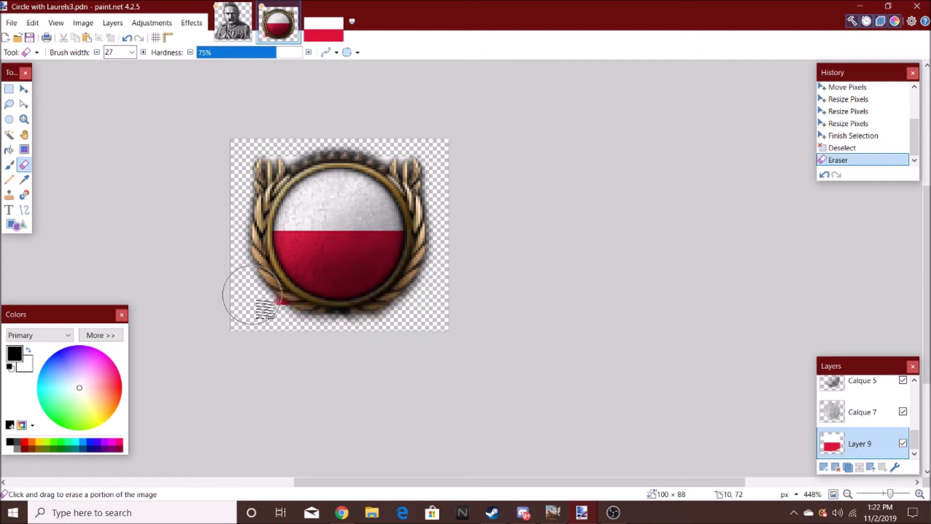
{"action": "mouse_move", "coordinate": [436, 150]}
{"action": "left_mouse_down"}
{"action": "mouse_move", "coordinate": [427, 162]}
{"action": "mouse_move", "coordinate": [408, 139]}
{"action": "left_mouse_up"}
{"action": "scroll", "coordinate": [854, 407], "scroll_direction": "up", "scroll_amount": 5}
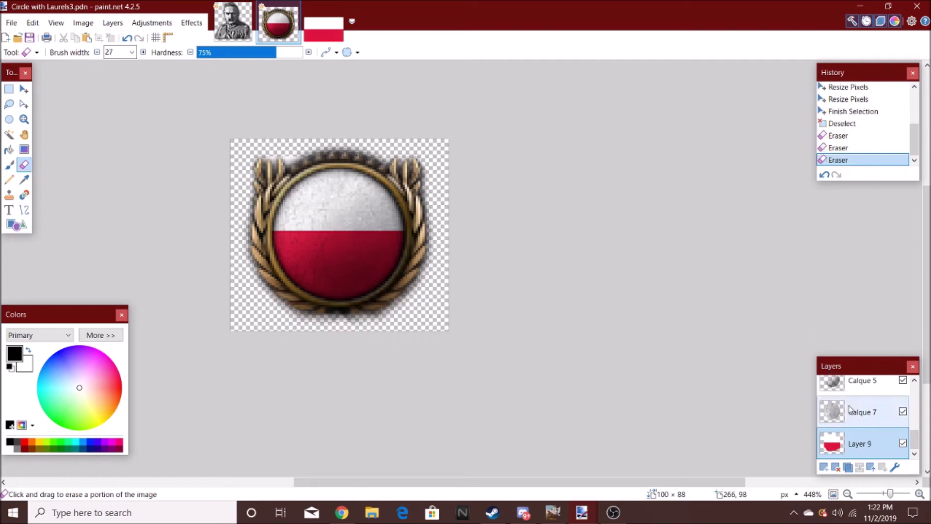
Step: Add a new empty layer and fetch the portrait from its image tab
{"action": "left_click", "coordinate": [823, 466]}
{"action": "left_click", "coordinate": [233, 22]}
{"action": "left_click", "coordinate": [287, 28]}
Step: Paste the portrait onto Layer 10, shrink it to 68 × 75 and place it inside the ring
{"action": "key", "text": "ctrl+v"}
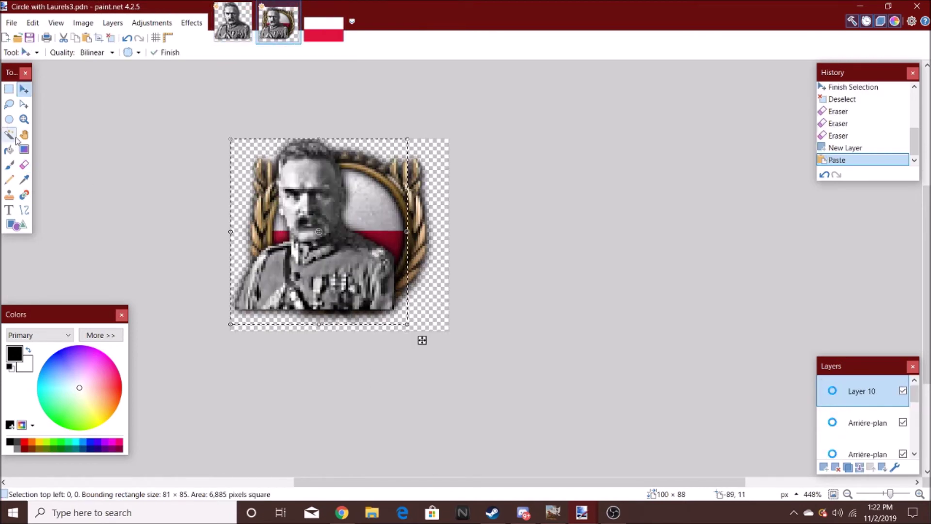
{"action": "left_click_drag", "start_coordinate": [226, 143], "coordinate": [259, 161]}
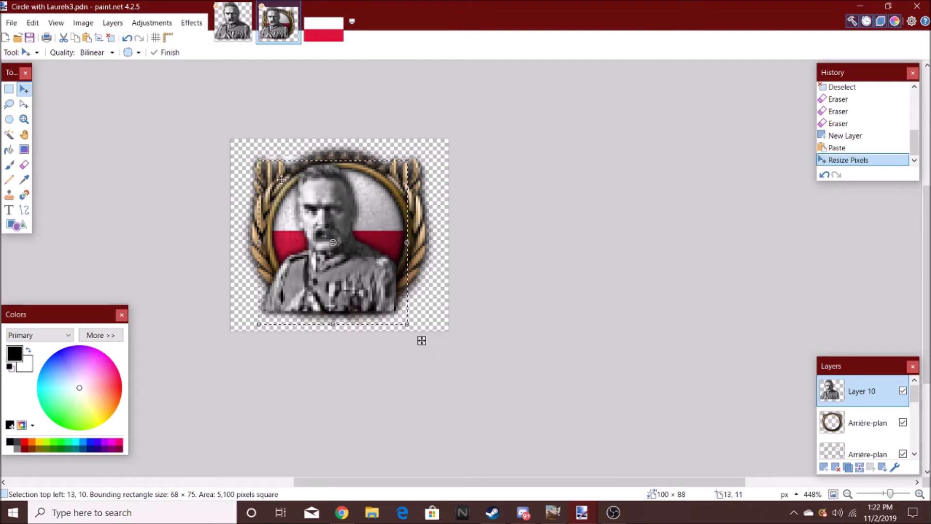
{"action": "left_click_drag", "start_coordinate": [418, 345], "coordinate": [430, 332]}
{"action": "left_click", "coordinate": [9, 89]}
{"action": "left_click", "coordinate": [242, 278]}
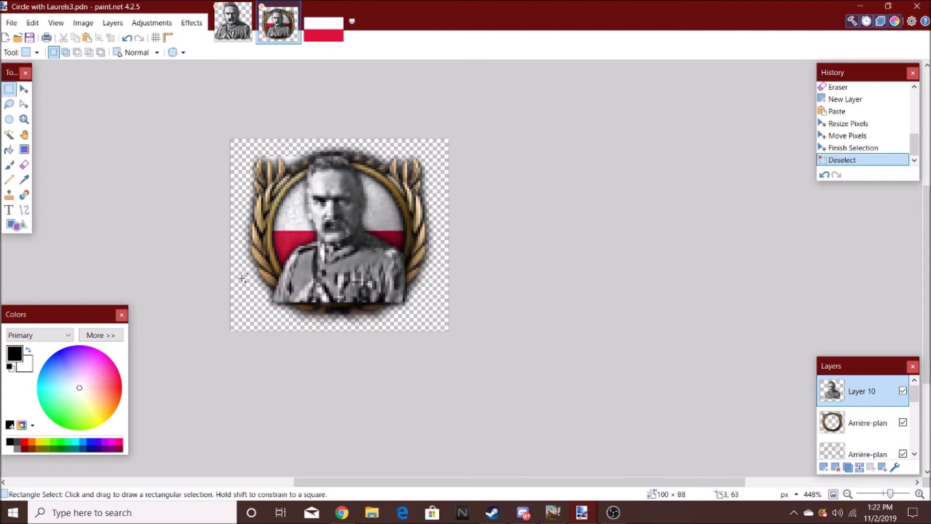
{"action": "scroll", "coordinate": [242, 278], "scroll_direction": "down", "scroll_amount": 8}
{"action": "scroll", "coordinate": [339, 272], "scroll_direction": "up", "scroll_amount": 4}
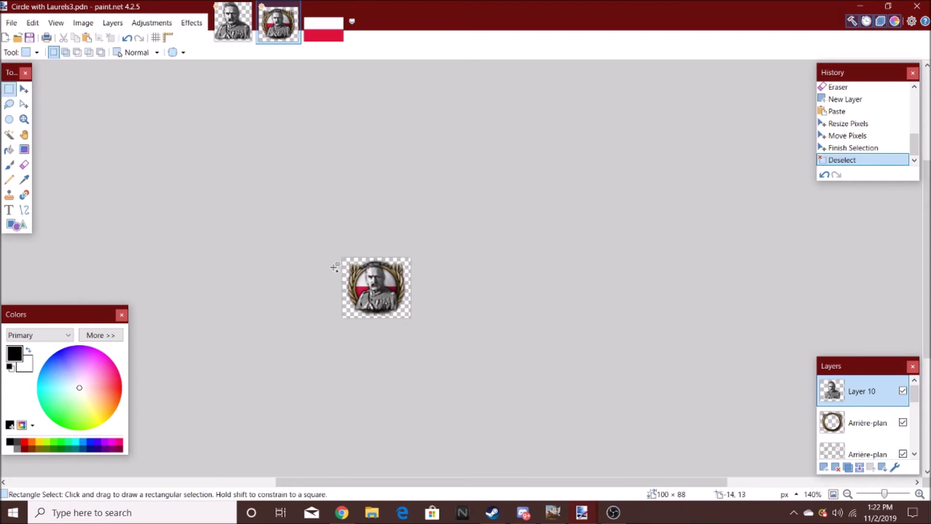
{"action": "scroll", "coordinate": [334, 267], "scroll_direction": "up", "scroll_amount": 5}
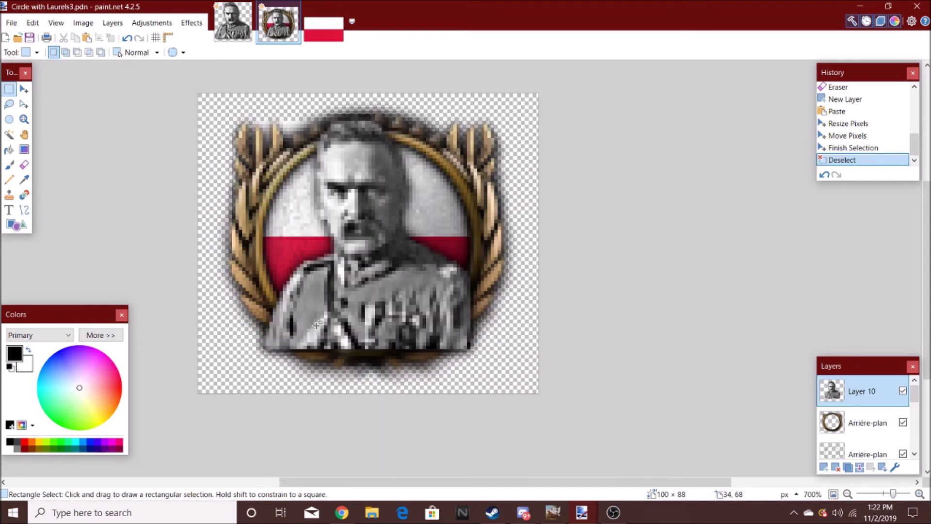